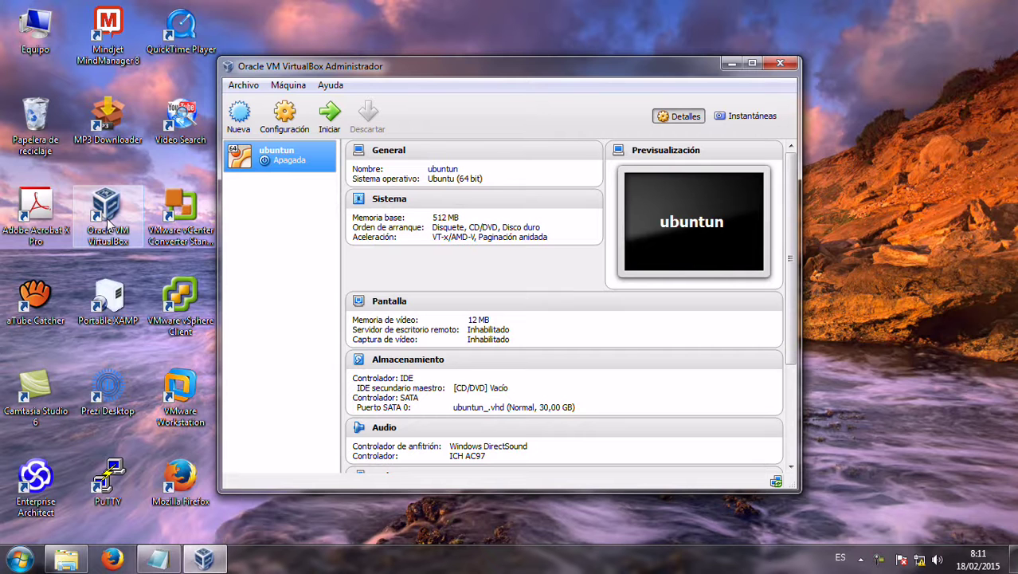
Start a new Fedora 64-bit machine named Linux Fedora 17 with 1120 MB of memory
click(238, 118)
text(L)
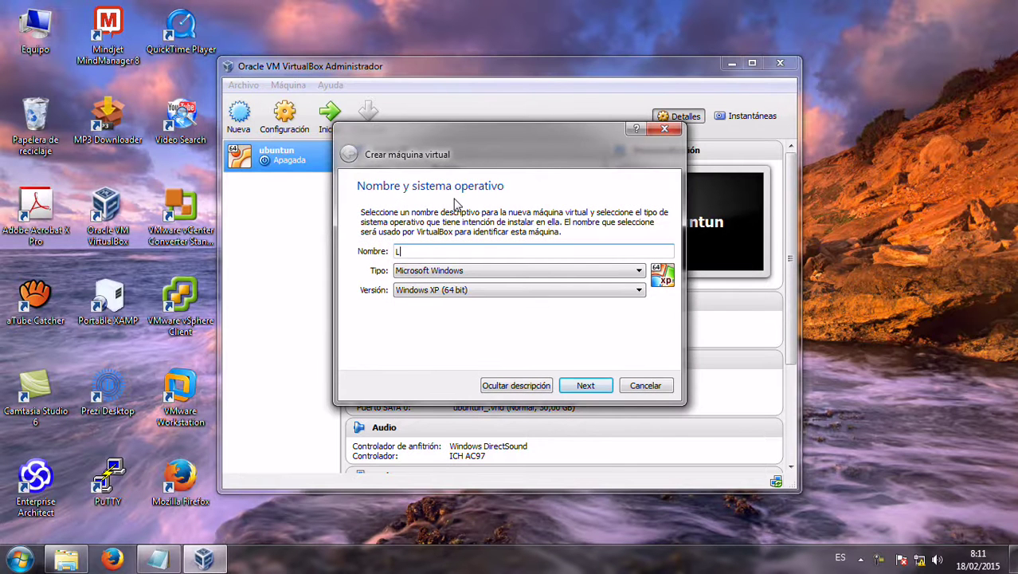
text(inu)
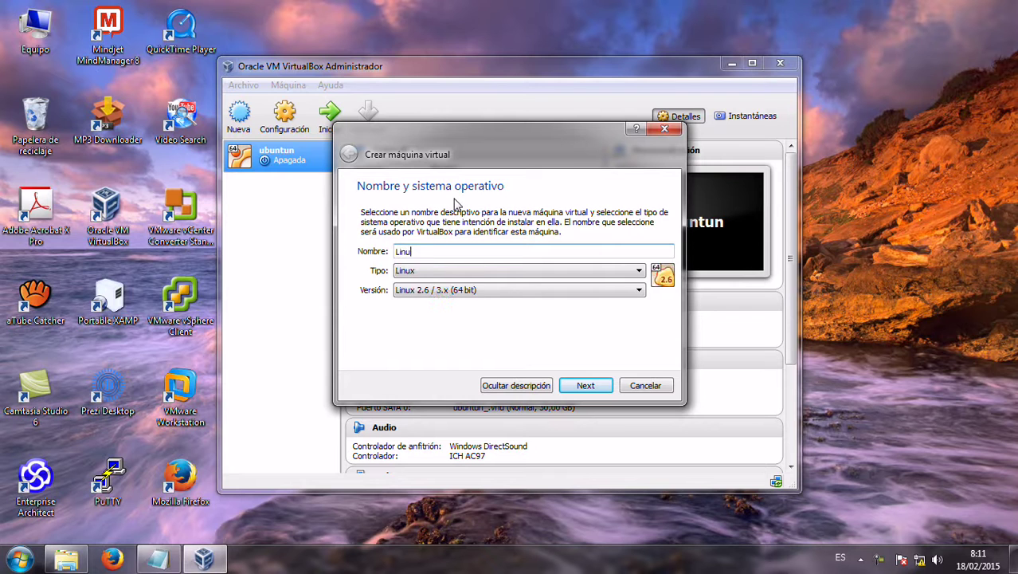
text(x Fedora 17)
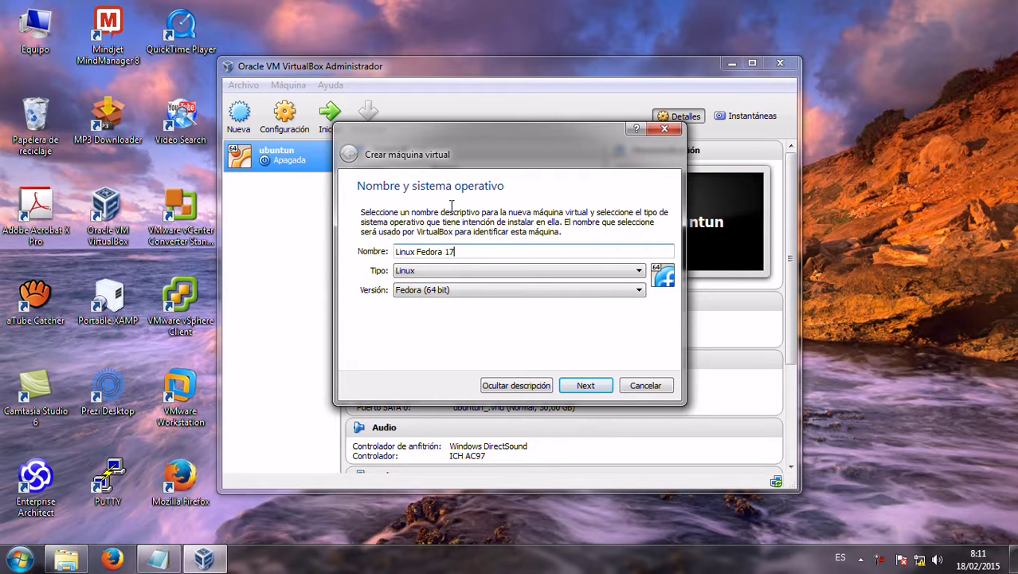
click(591, 386)
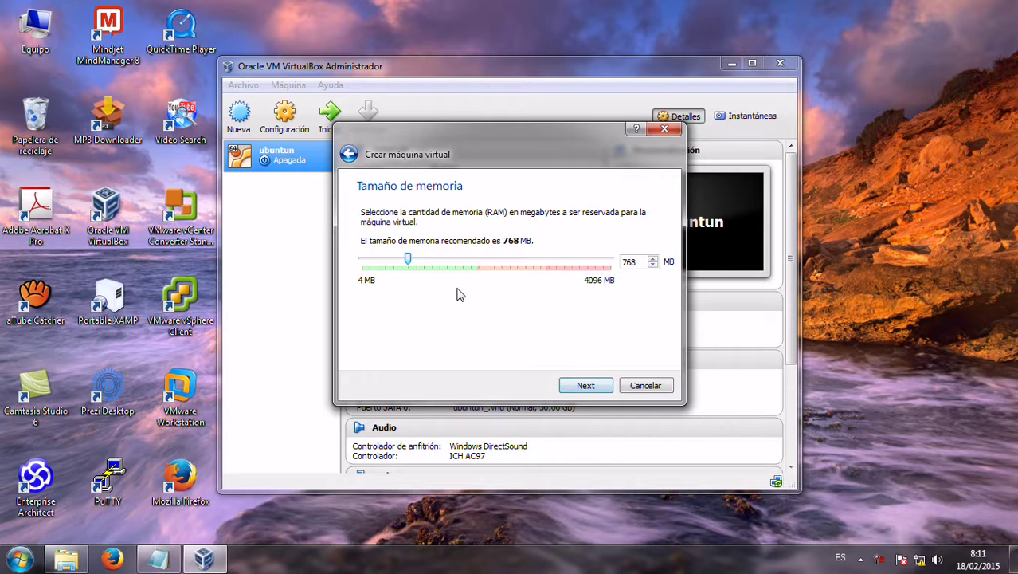
drag(408, 260, 430, 261)
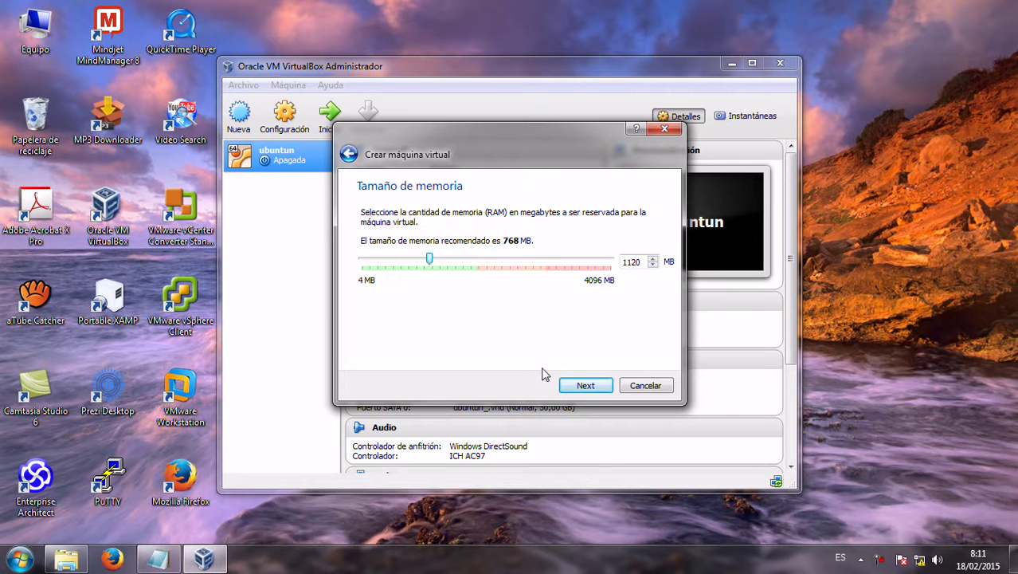
Give it a new dynamically allocated 15,42 GB VDI hard disk
click(589, 388)
click(596, 391)
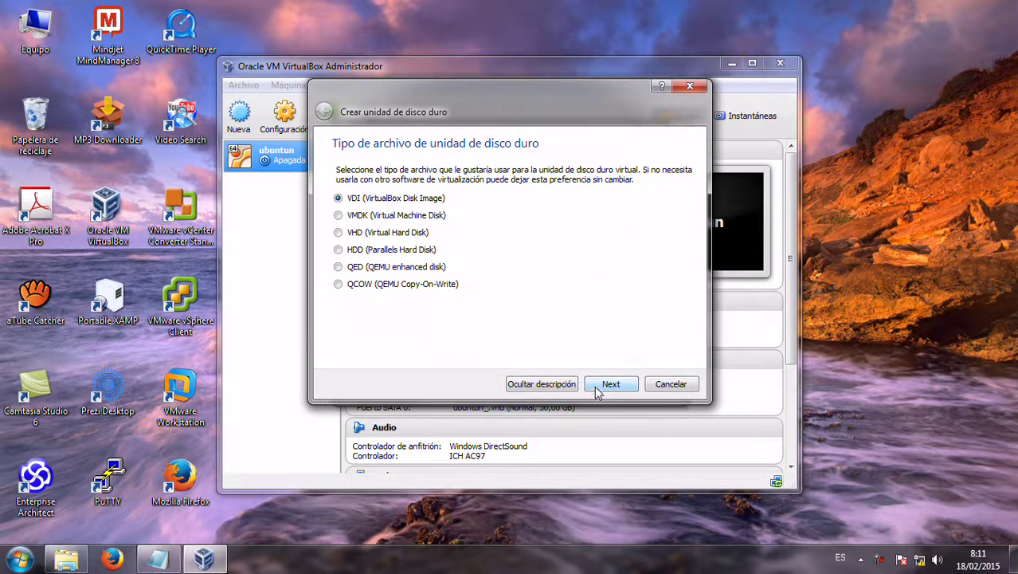
click(604, 381)
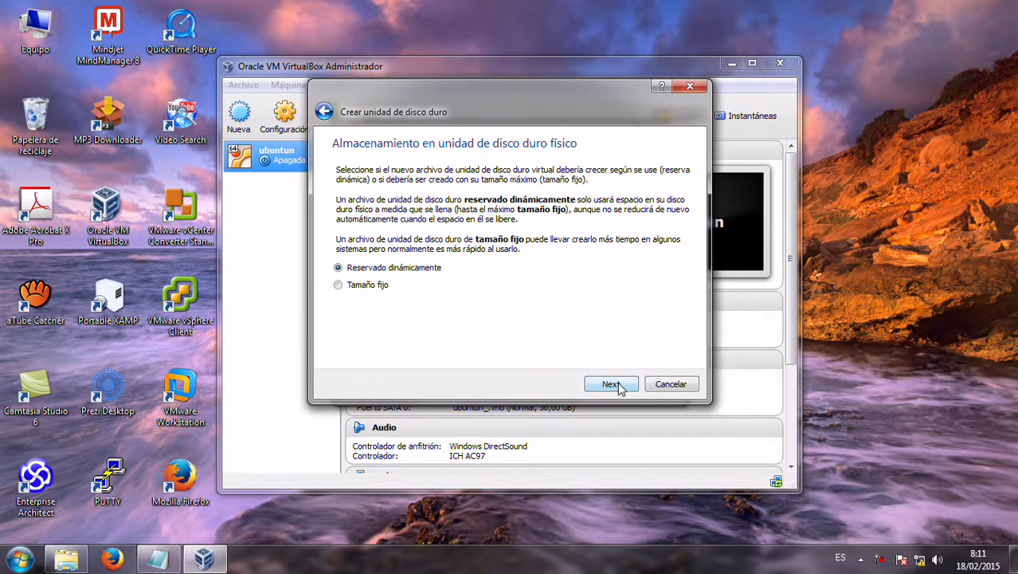
click(618, 386)
drag(516, 255, 526, 254)
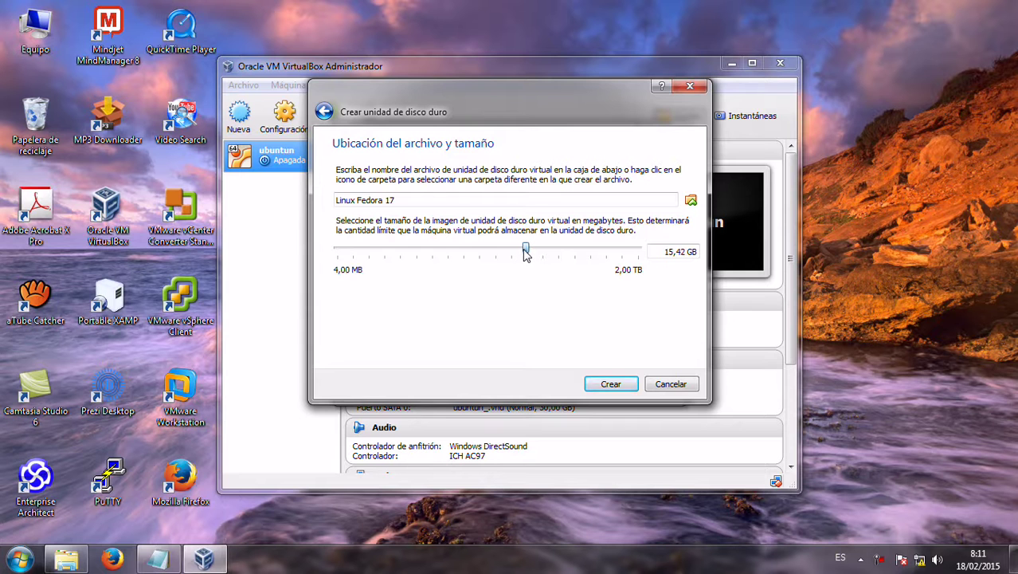
click(612, 384)
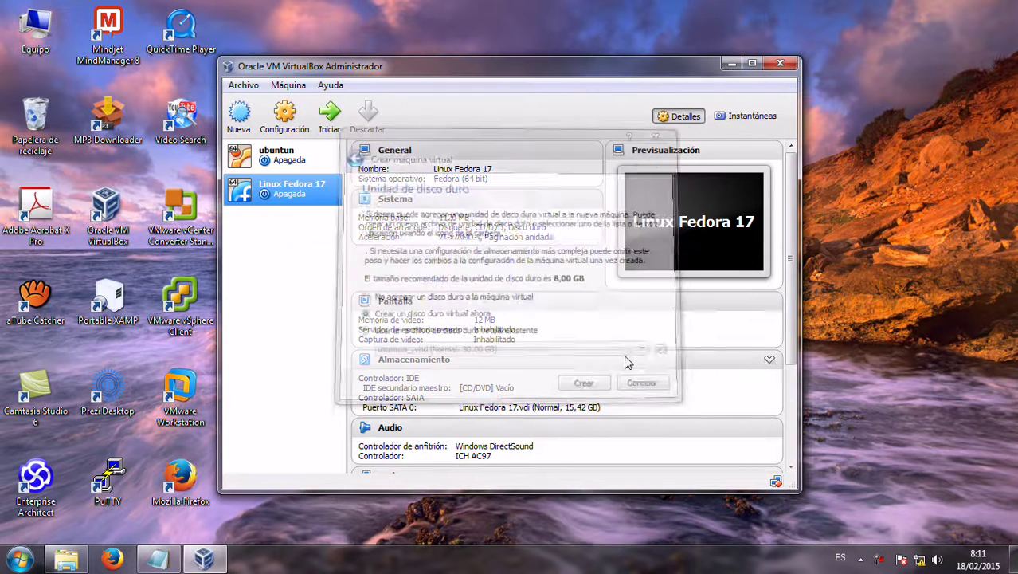
Boot Linux Fedora 17 from the Fedora 17 (32 y 64 bits).iso image and dismiss the auto-capture notice
click(329, 116)
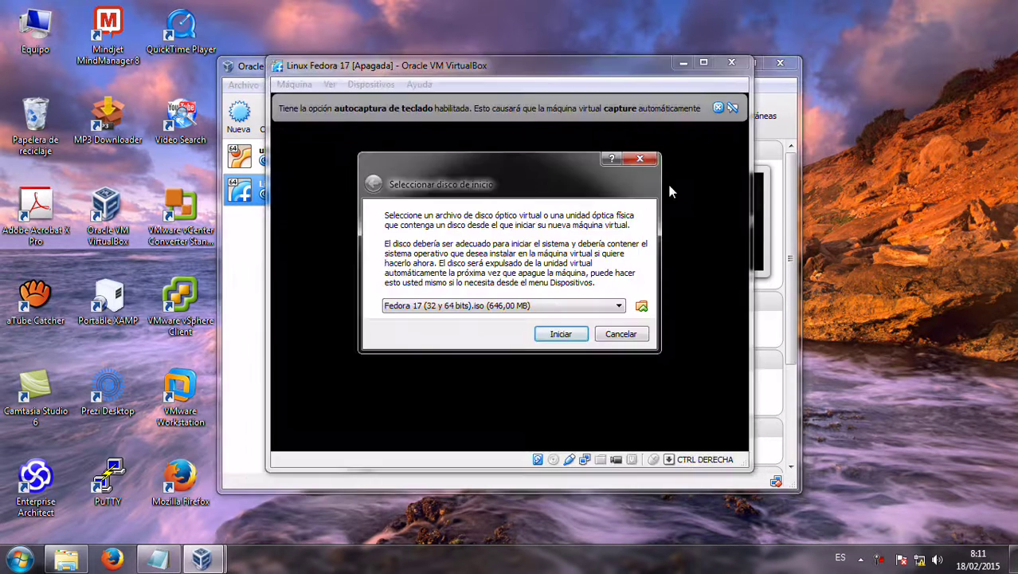
click(642, 306)
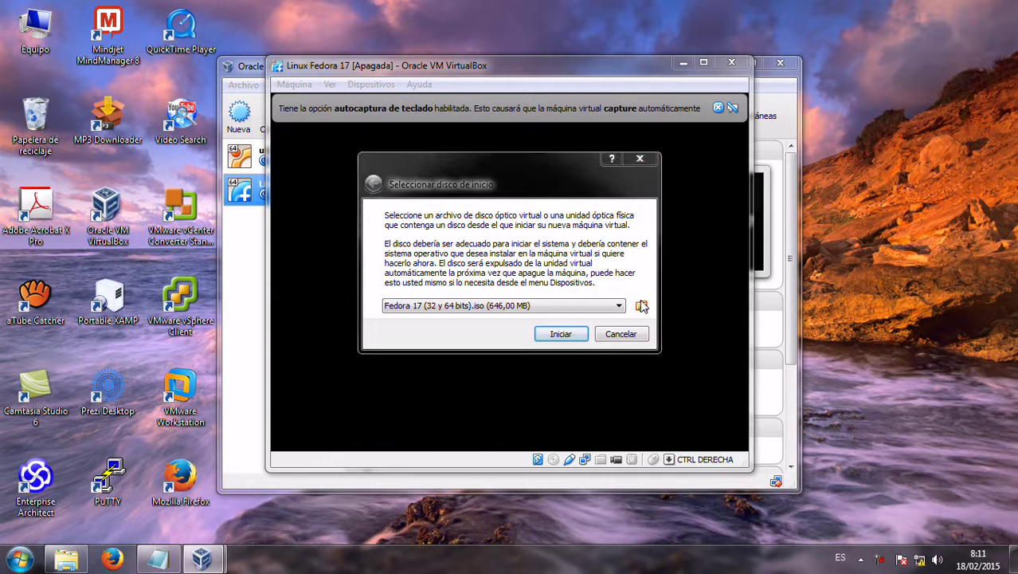
click(549, 270)
click(746, 484)
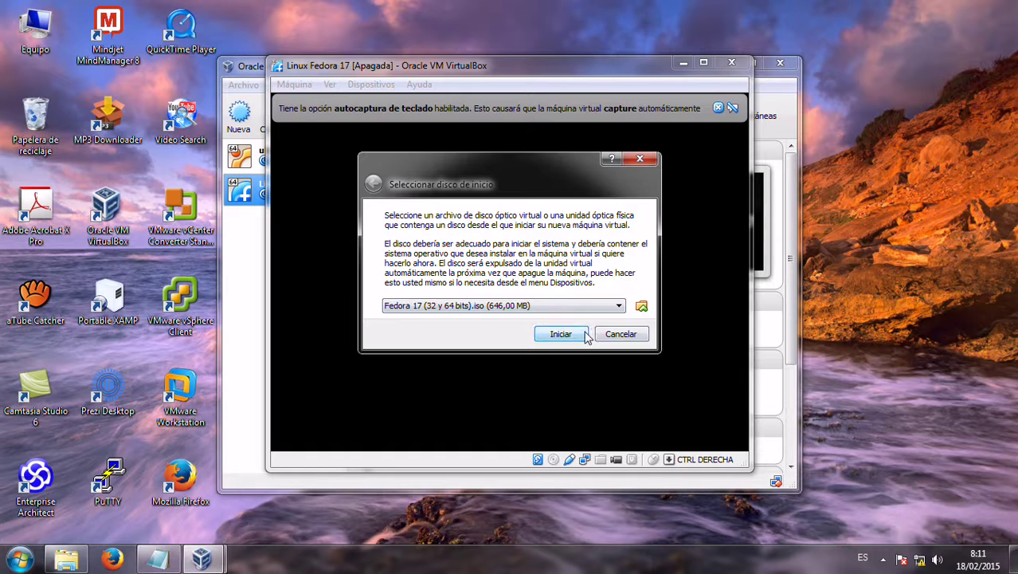
click(585, 335)
click(717, 109)
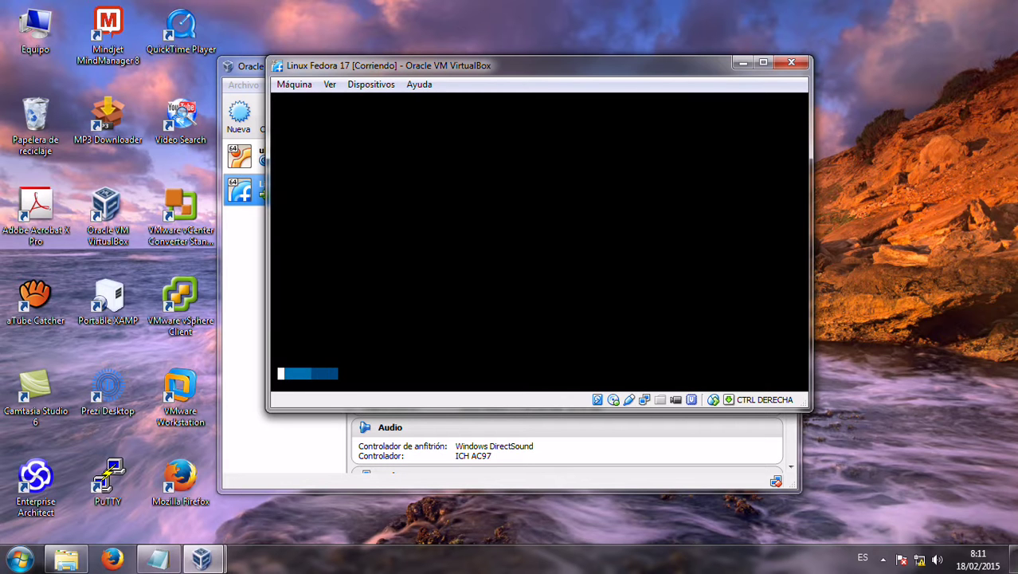
Resize and reposition the VM window and minimize the VirtualBox Manager while Fedora boots
drag(810, 410, 728, 465)
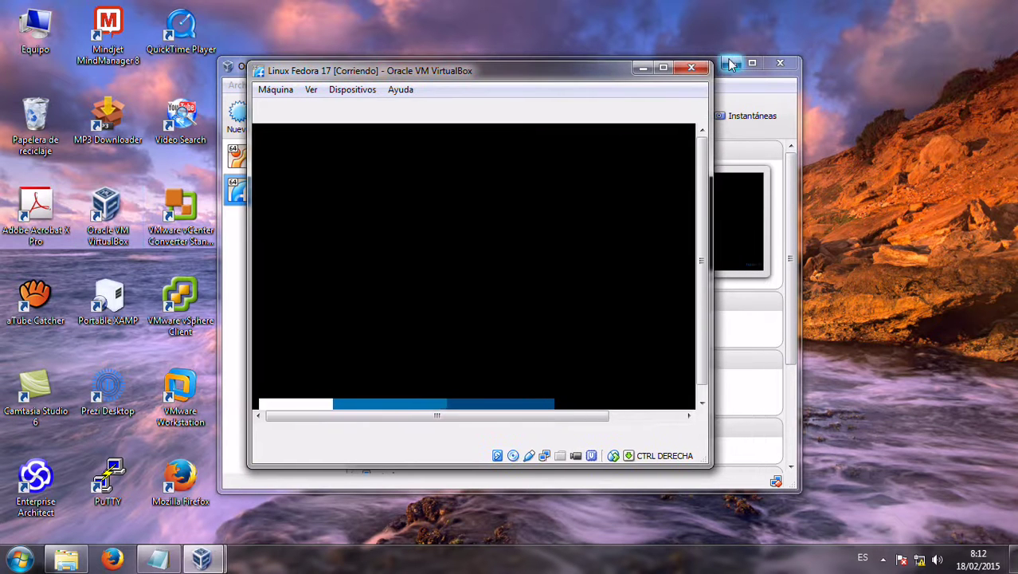
click(727, 63)
drag(603, 77, 679, 45)
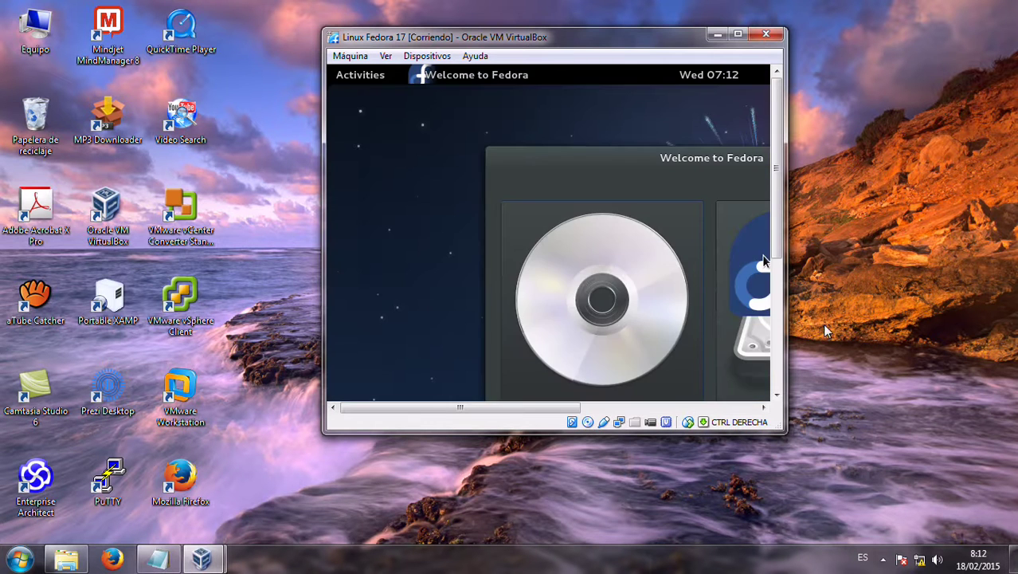
Maximize the VM window and launch Install to Hard Drive
click(738, 34)
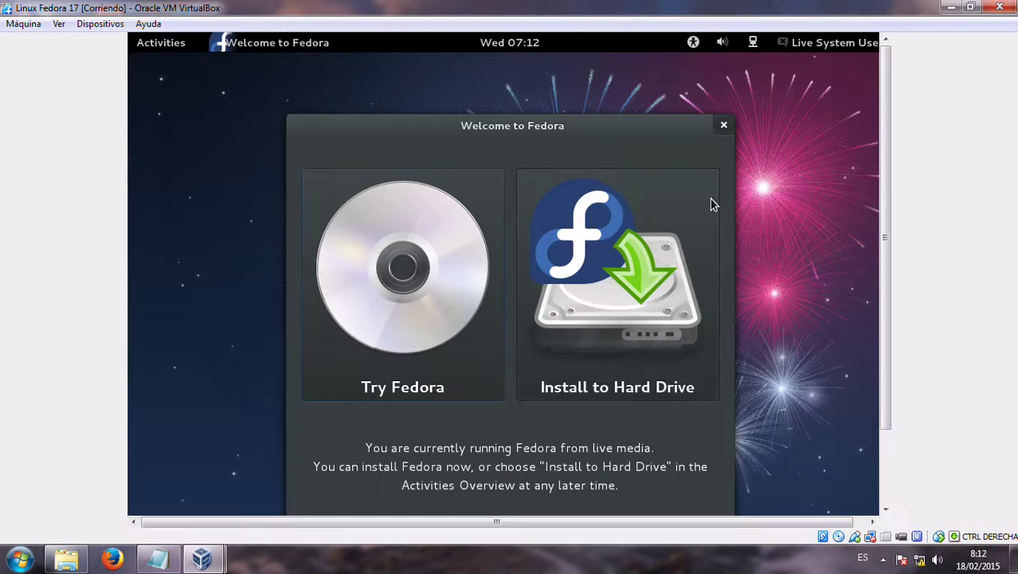
click(656, 250)
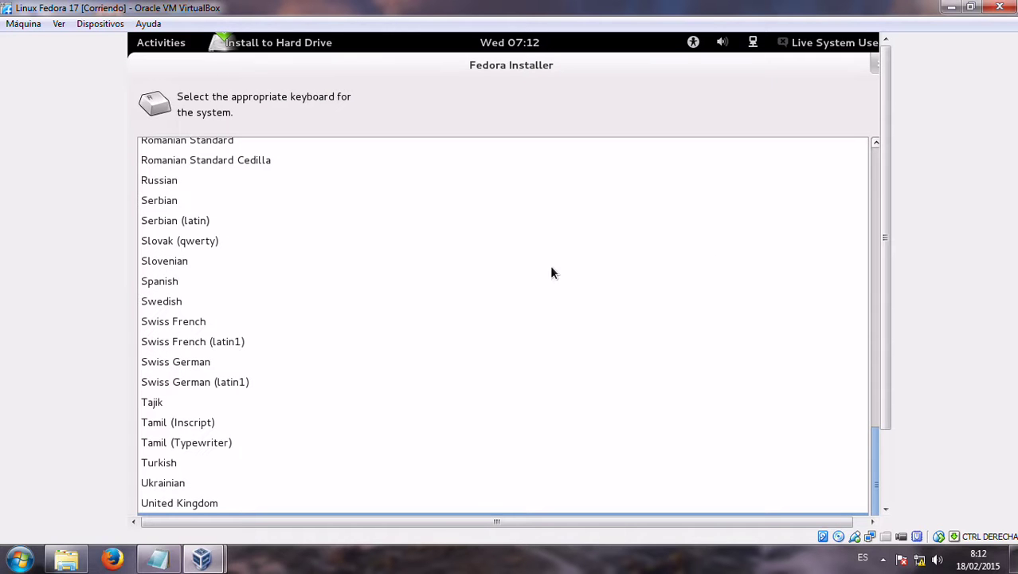
Scroll through the keyboard list and select the Spanish layout
mouse_move(886, 242)
mouse_down()
mouse_move(886, 315)
mouse_move(886, 241)
mouse_up()
scroll(875, 284, up, 10)
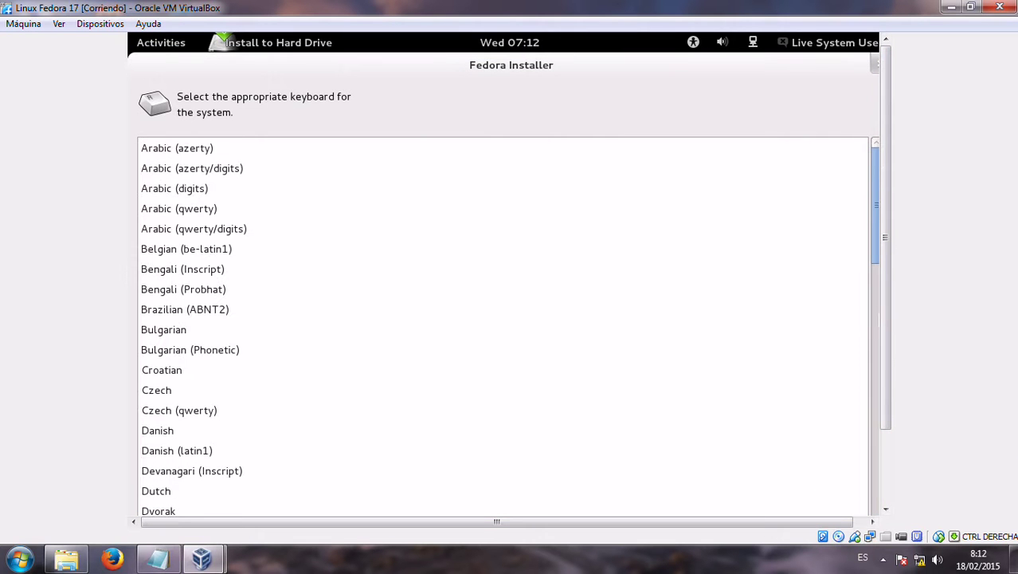
scroll(875, 252, down, 5)
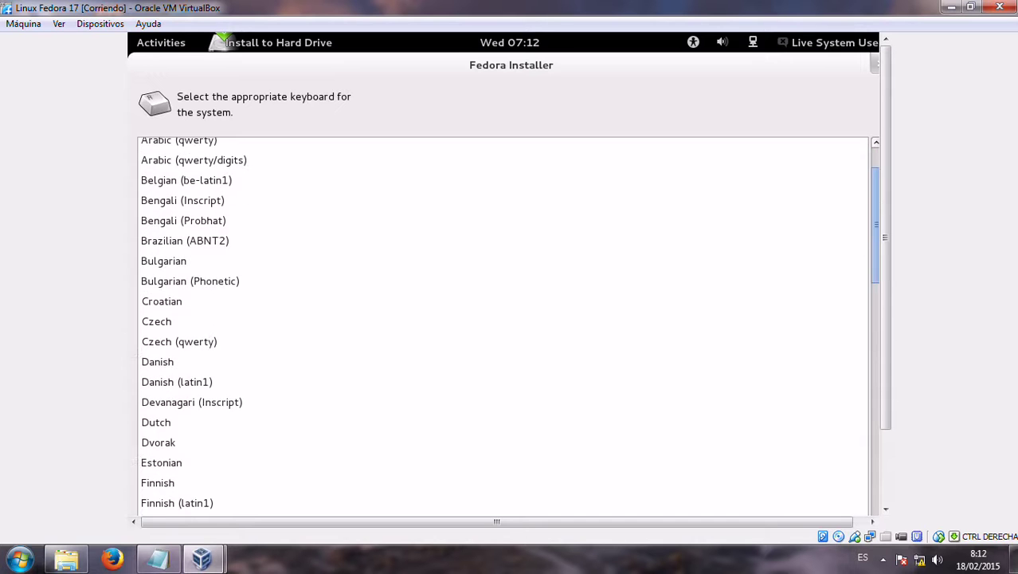
scroll(503, 327, down, 6)
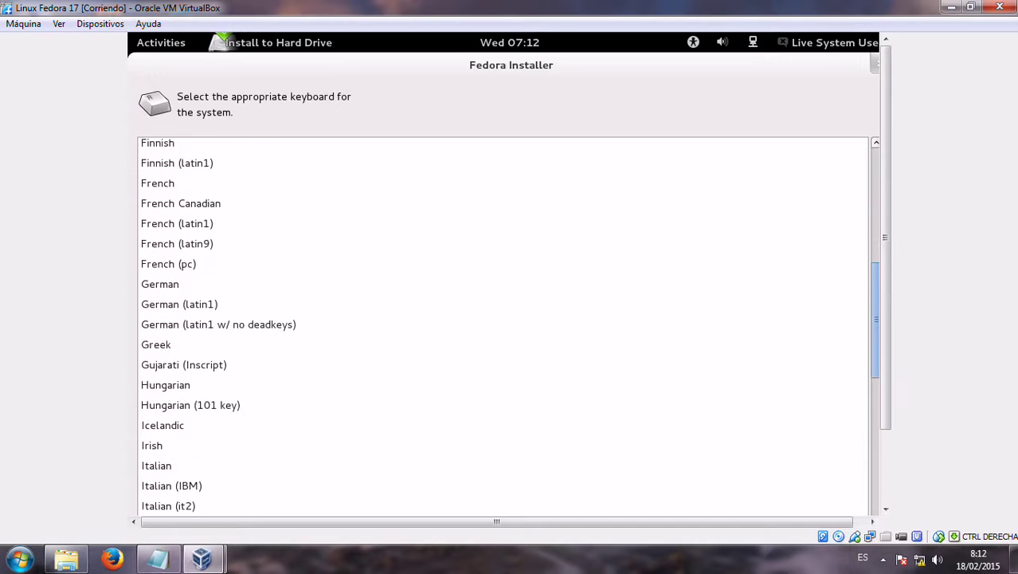
scroll(856, 455, down, 6)
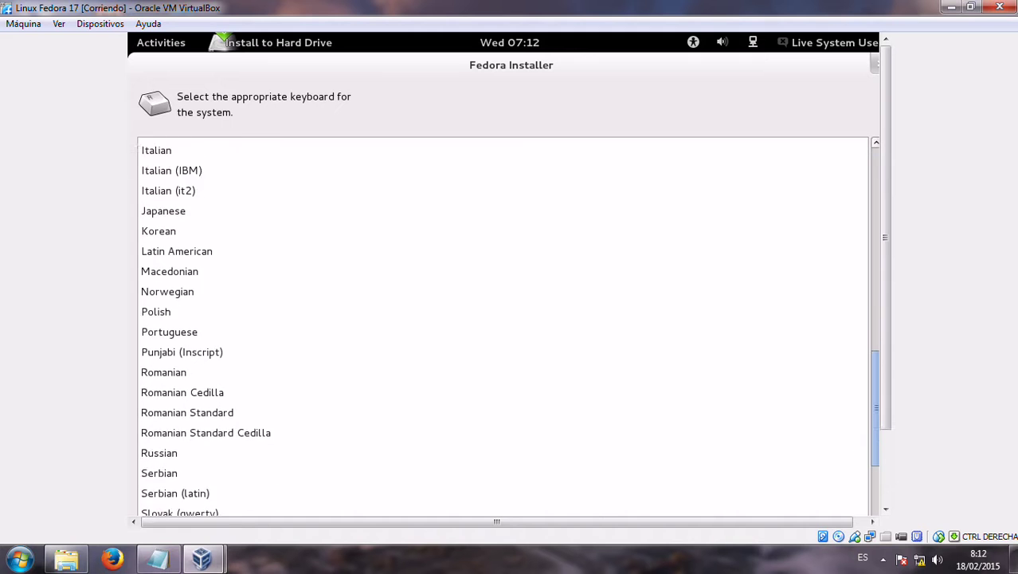
scroll(857, 356, down, 5)
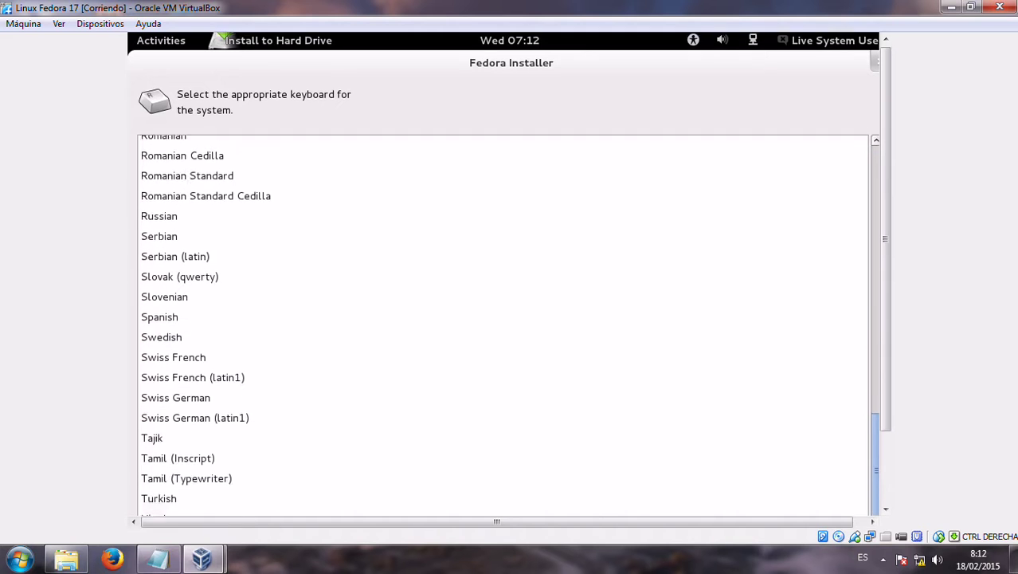
scroll(856, 356, up, 8)
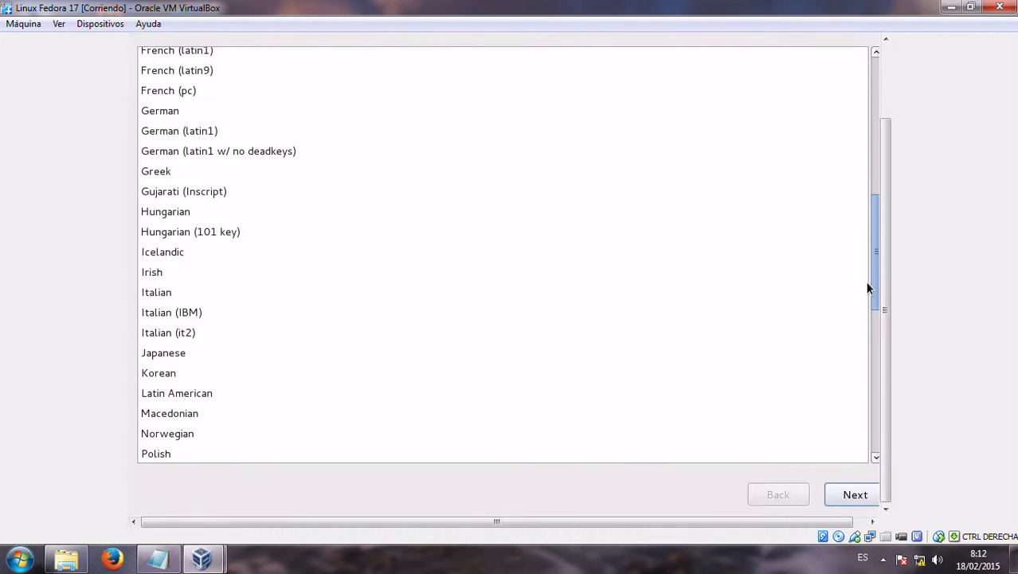
scroll(874, 275, up, 6)
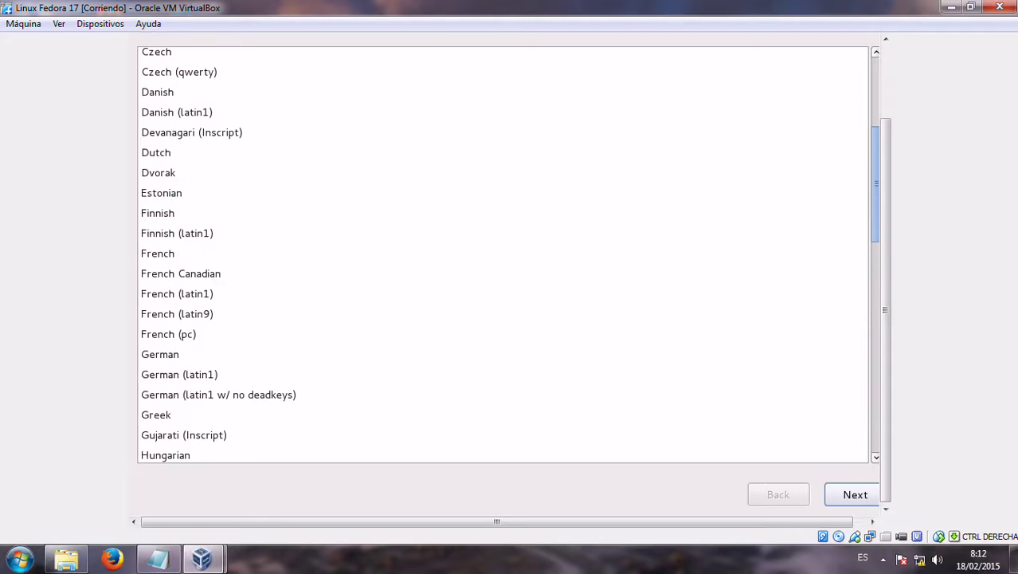
scroll(874, 239, up, 7)
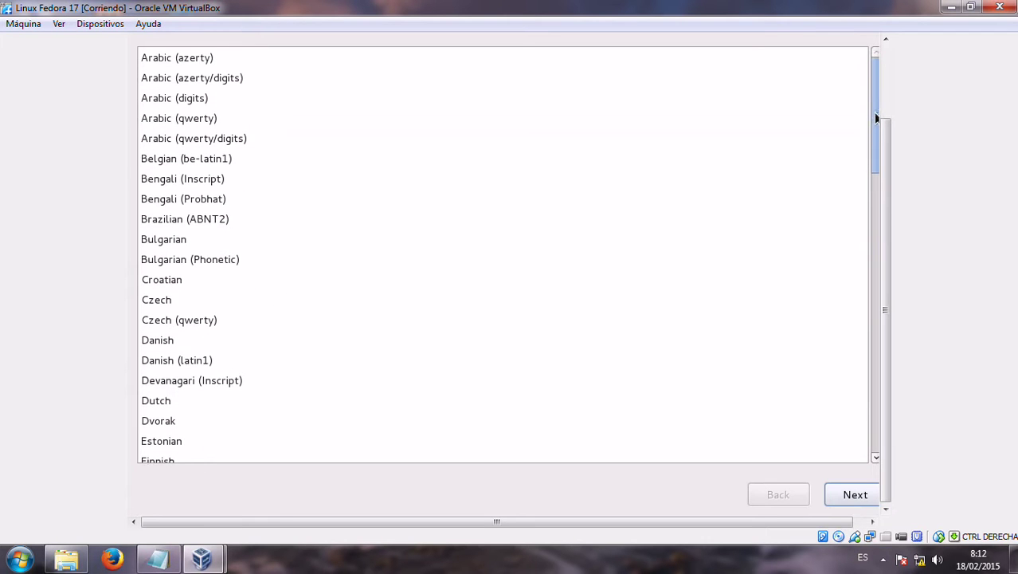
scroll(673, 279, down, 6)
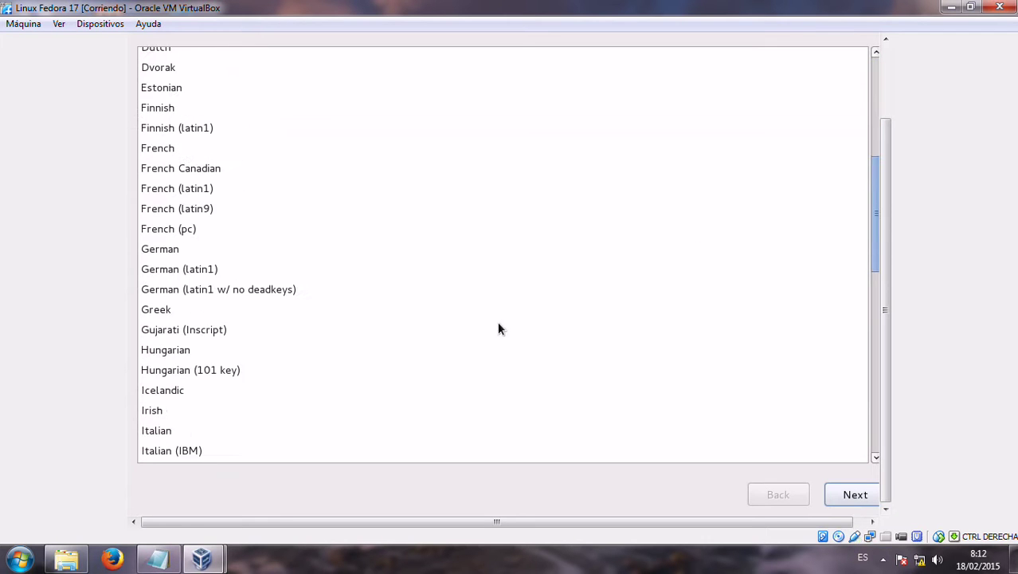
scroll(483, 322, down, 4)
scroll(501, 255, down, 5)
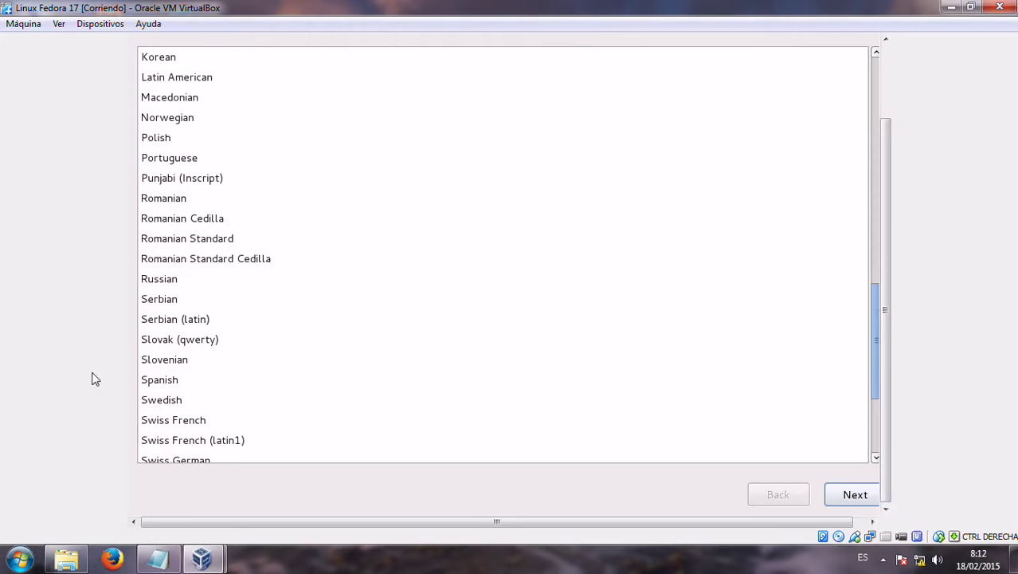
click(164, 380)
Keep Basic Storage Devices and agree to discard any data on the 15794.5 MB disk
click(855, 495)
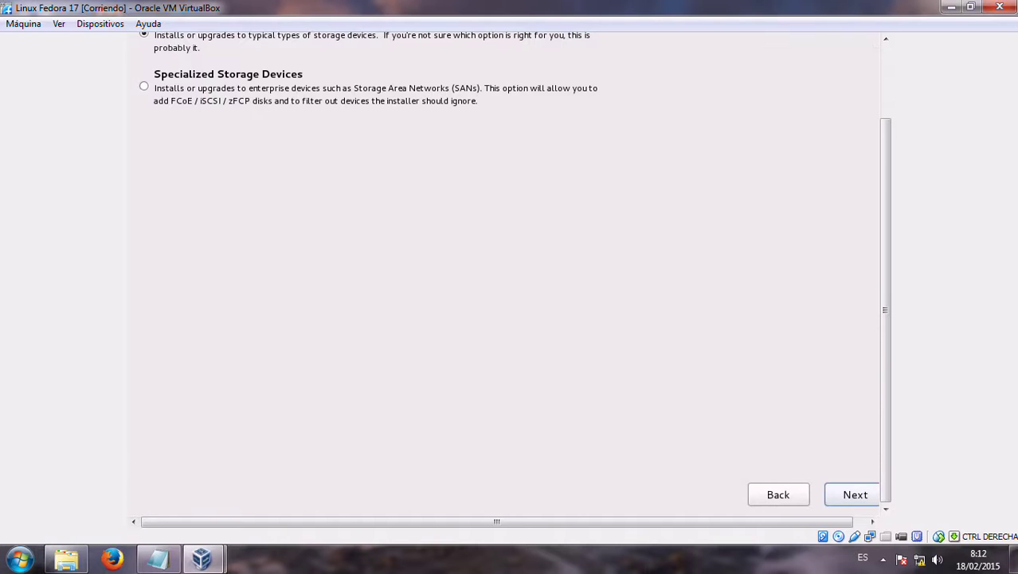
click(857, 493)
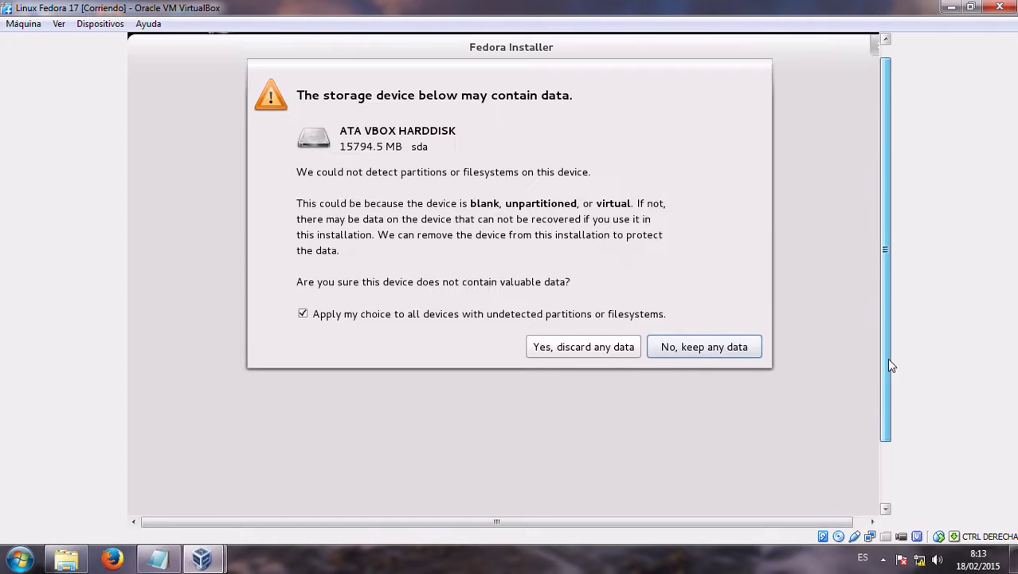
click(615, 364)
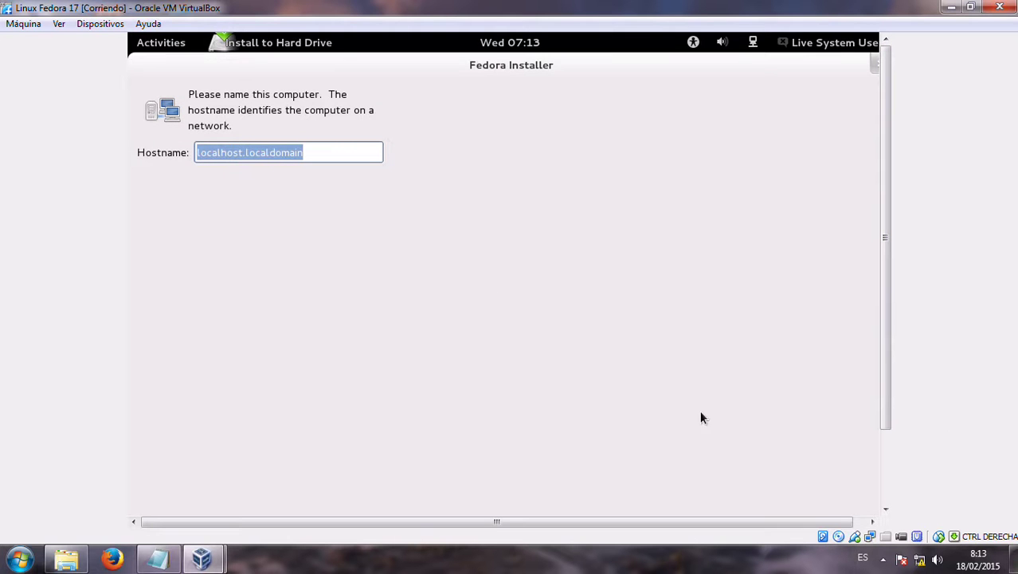
Keep hostname localhost.localdomain and set the time zone to La Paz
click(885, 509)
click(880, 495)
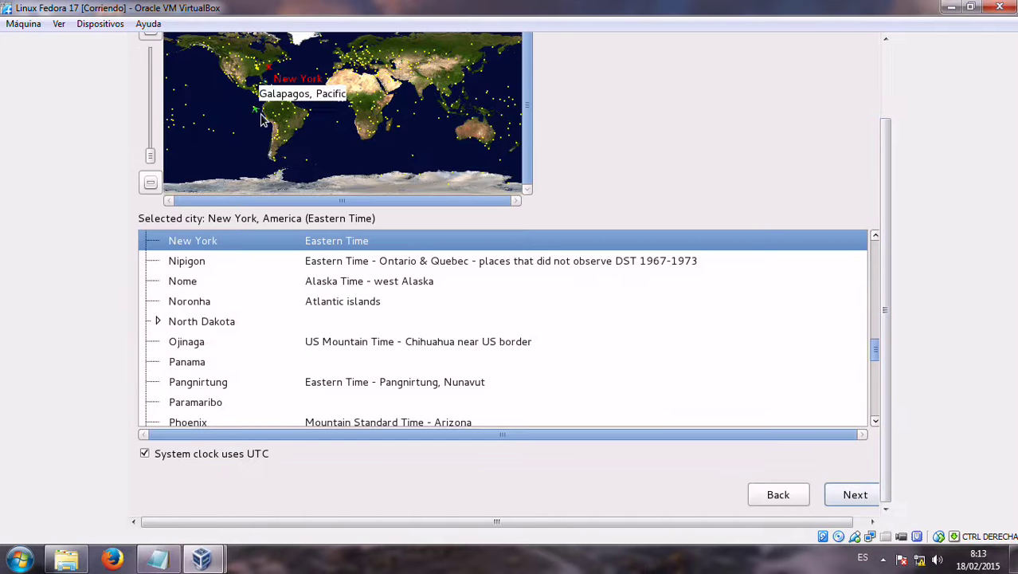
click(270, 118)
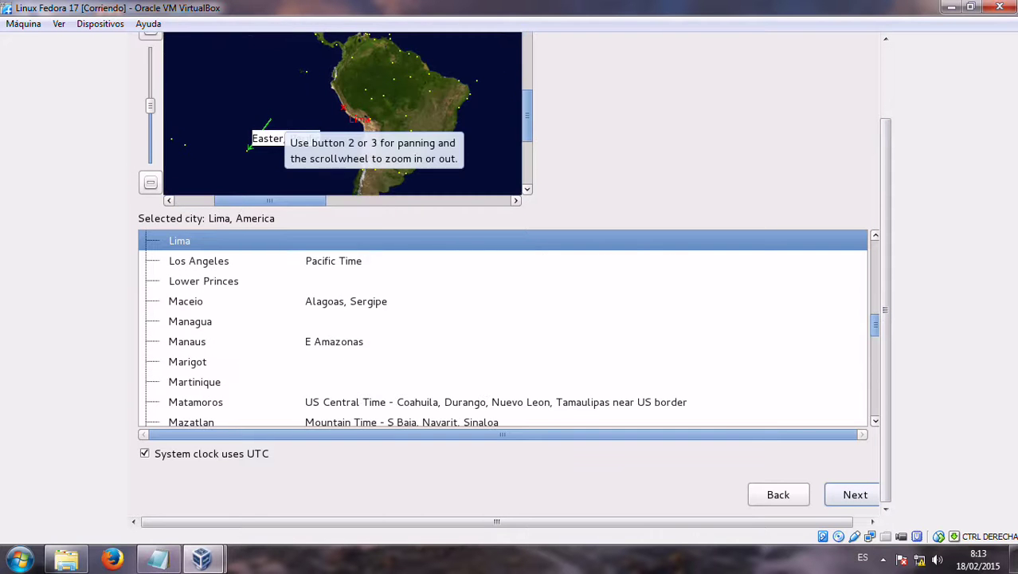
click(367, 126)
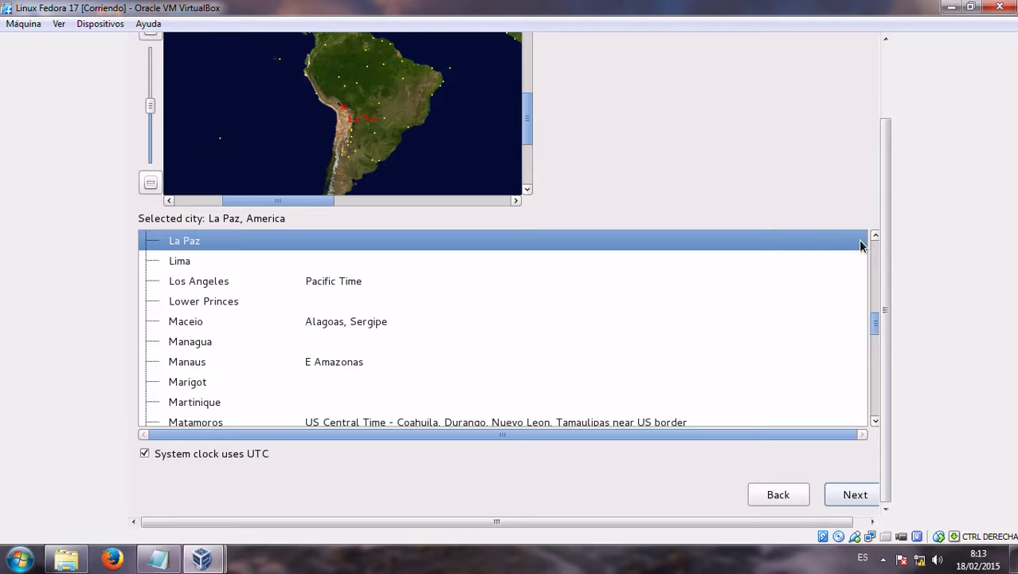
drag(884, 234, 904, 341)
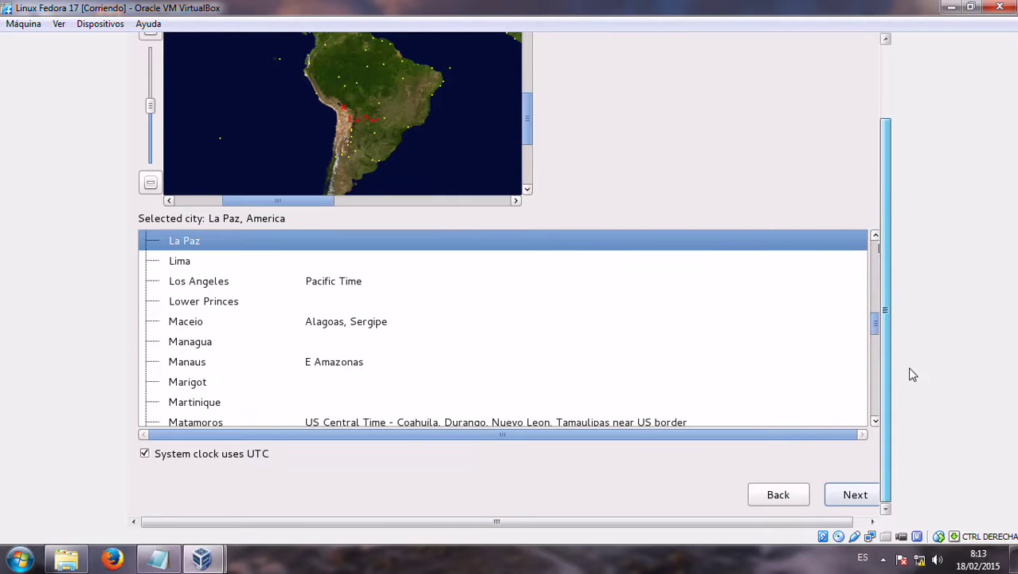
click(870, 492)
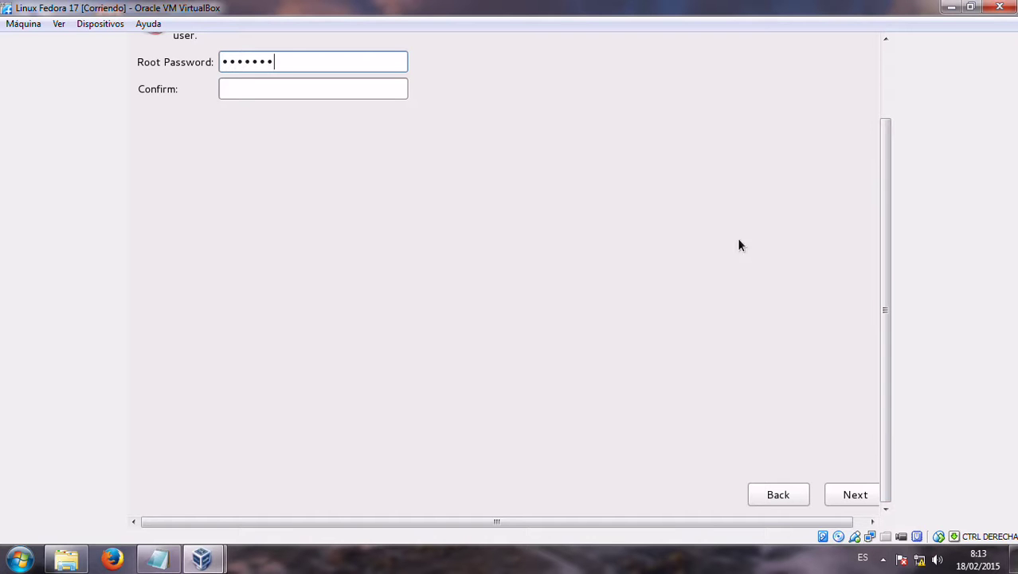
Set and confirm the root password, accept the weak-password warning, and choose Create Custom Layout
click(371, 94)
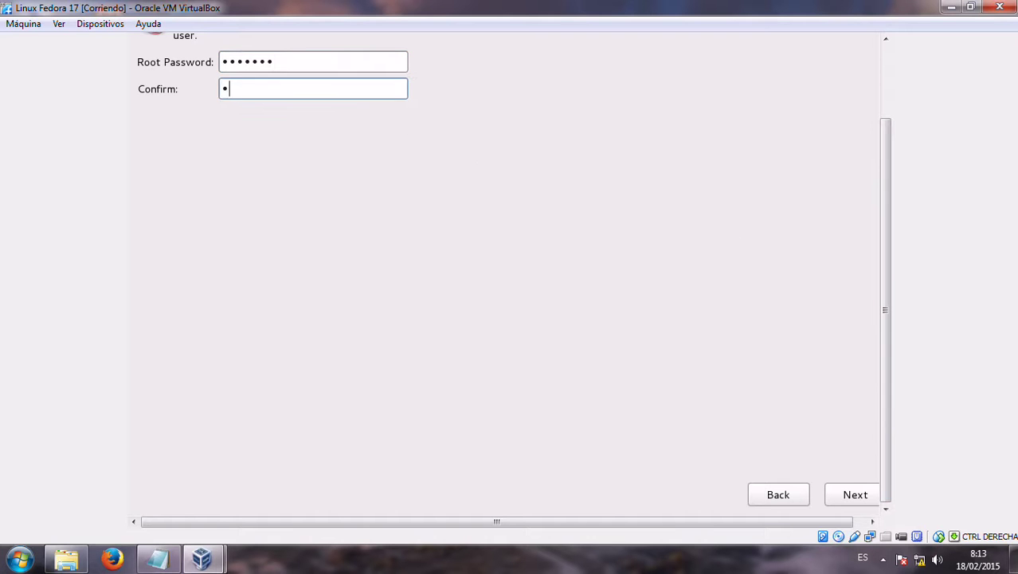
text(•••••••)
click(874, 501)
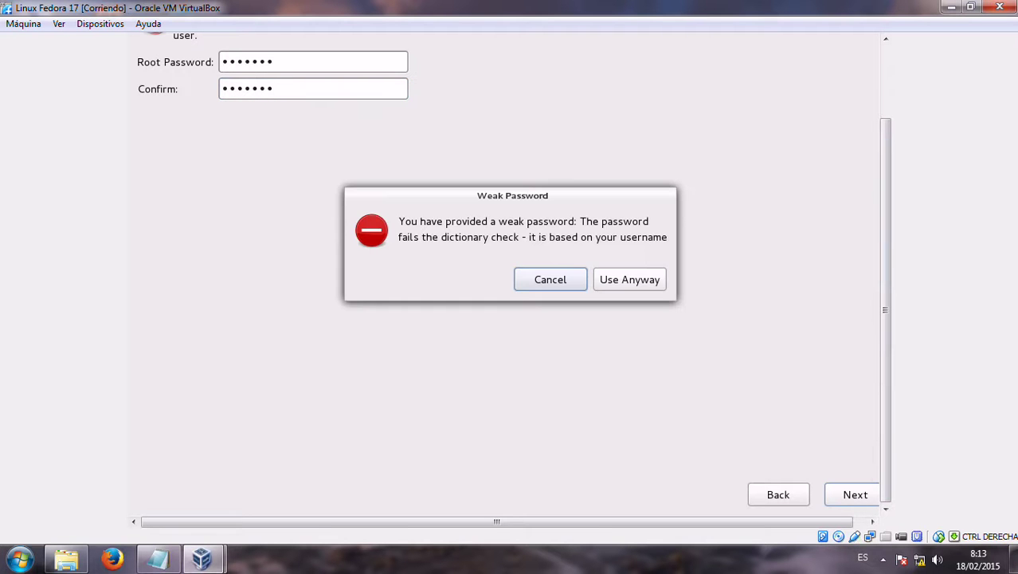
click(641, 287)
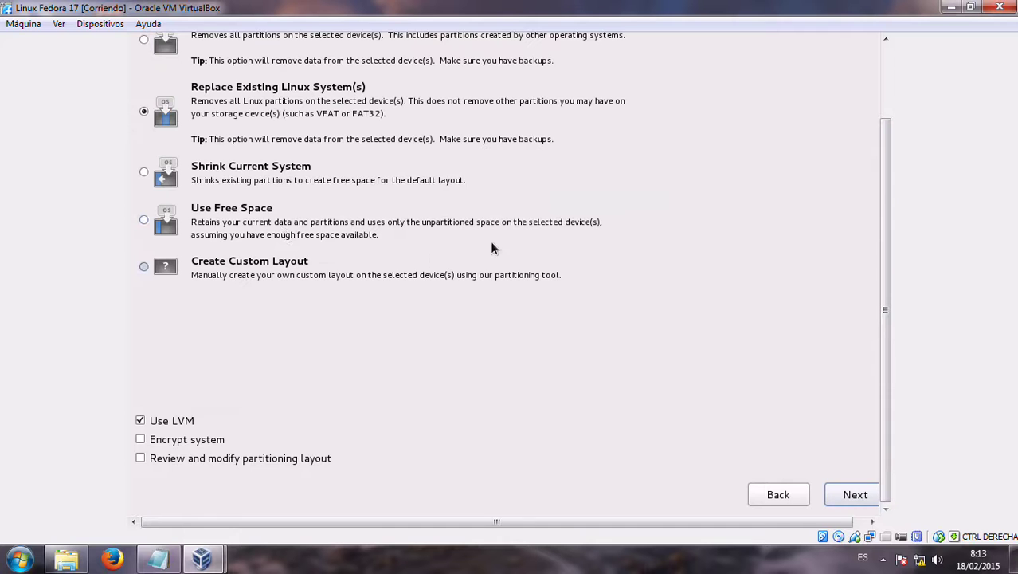
click(204, 274)
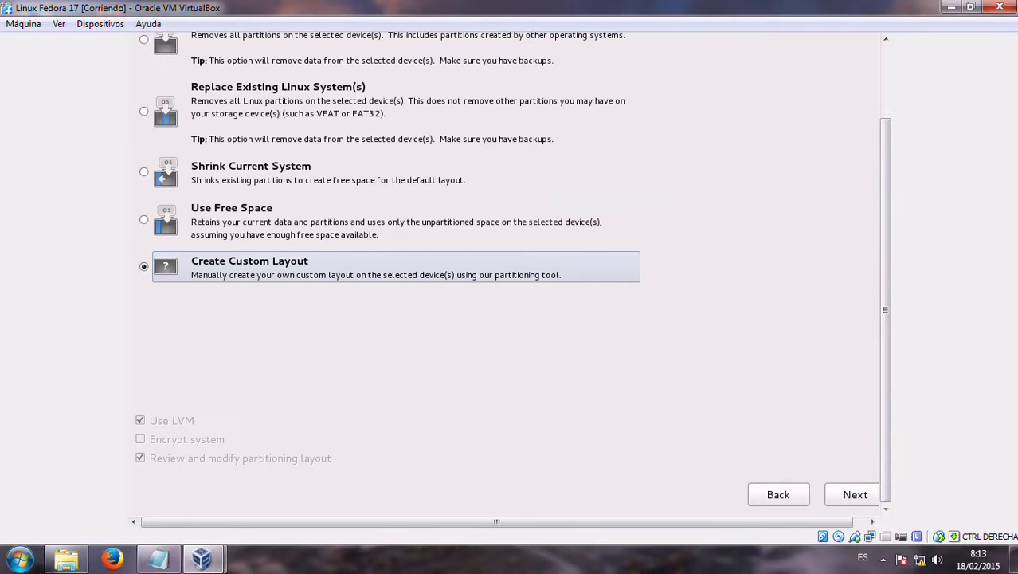
click(876, 499)
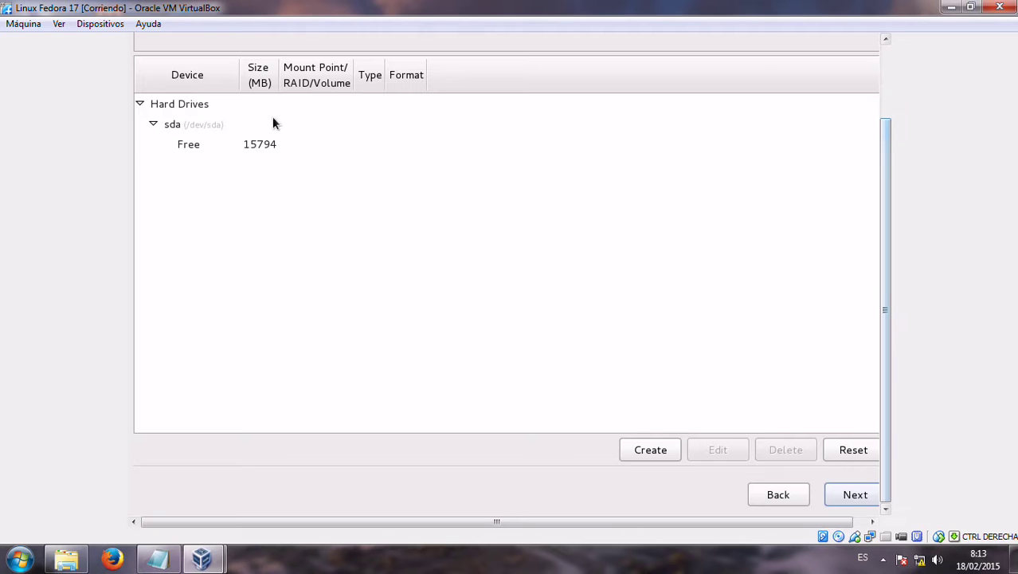
Create a 2048 MB swap standard partition in the free space
click(272, 146)
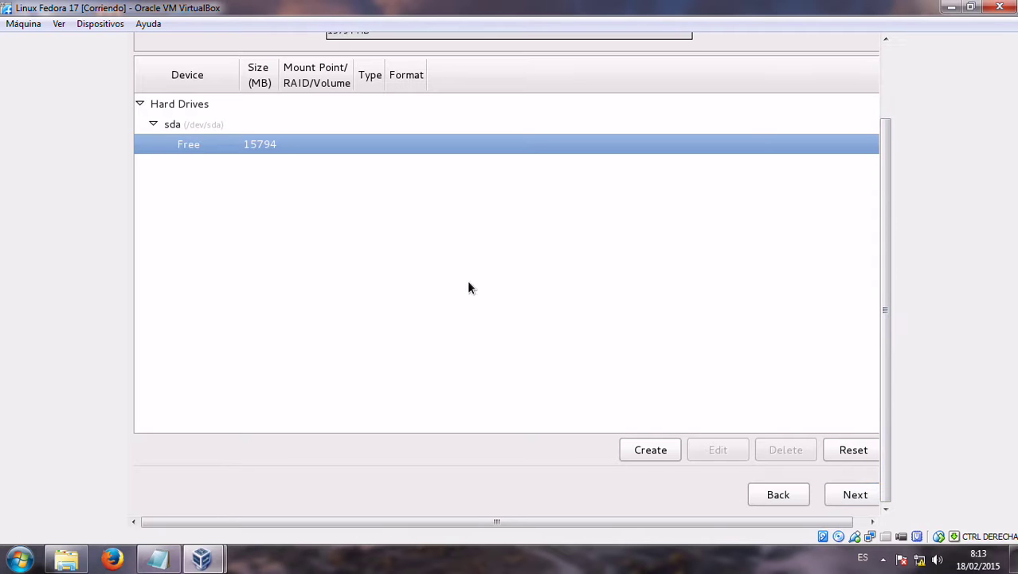
click(648, 451)
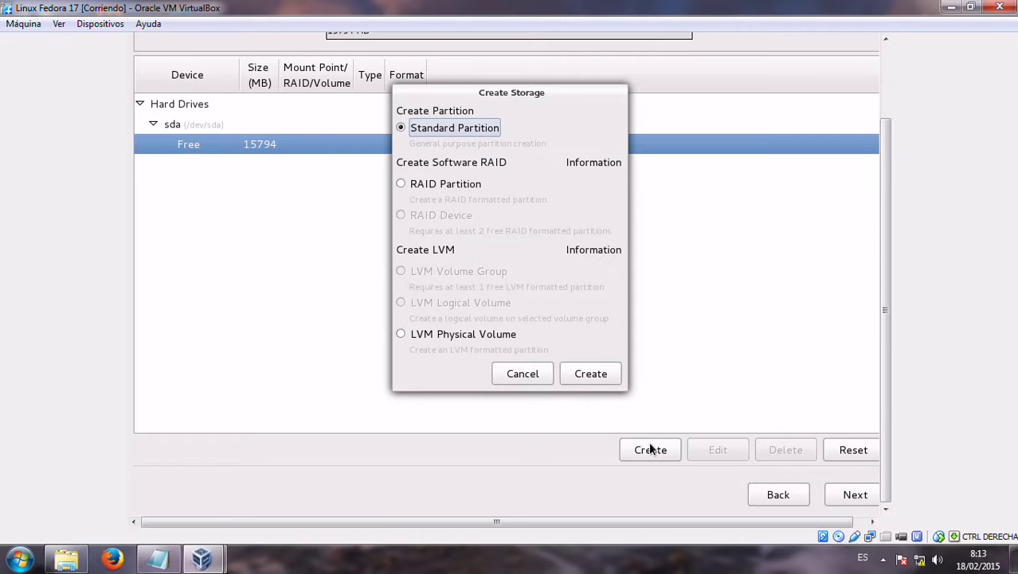
click(587, 372)
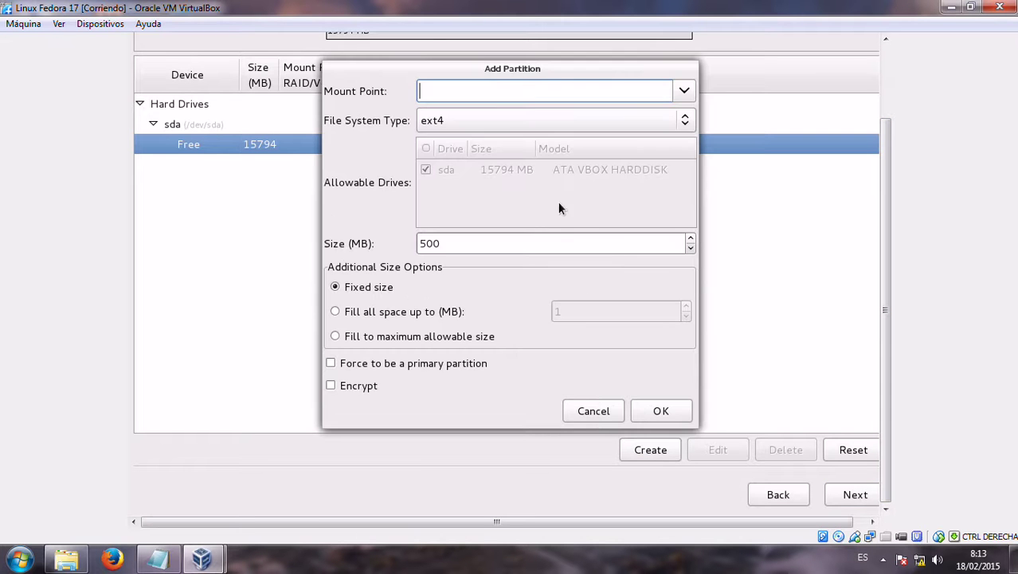
click(685, 121)
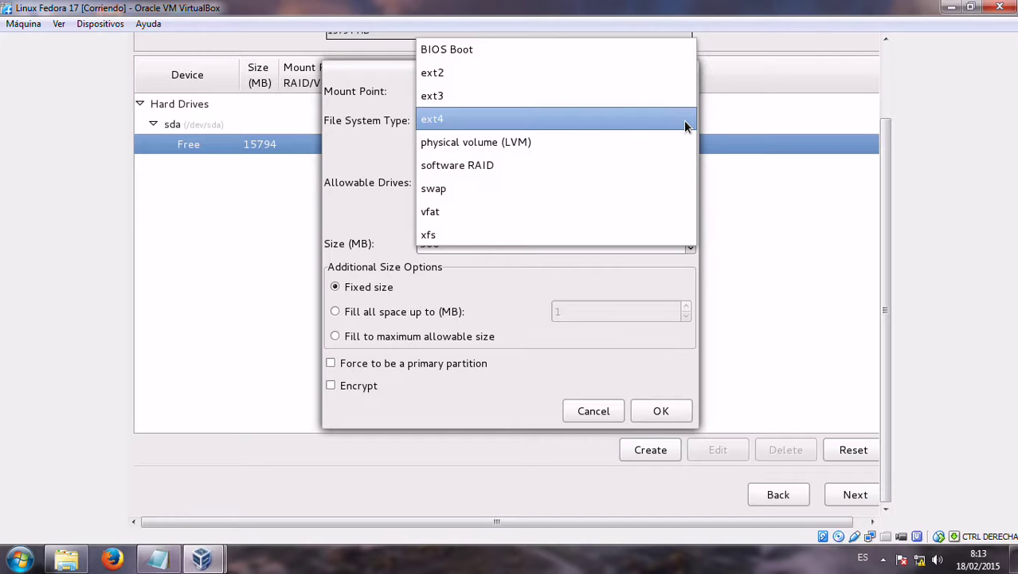
click(616, 192)
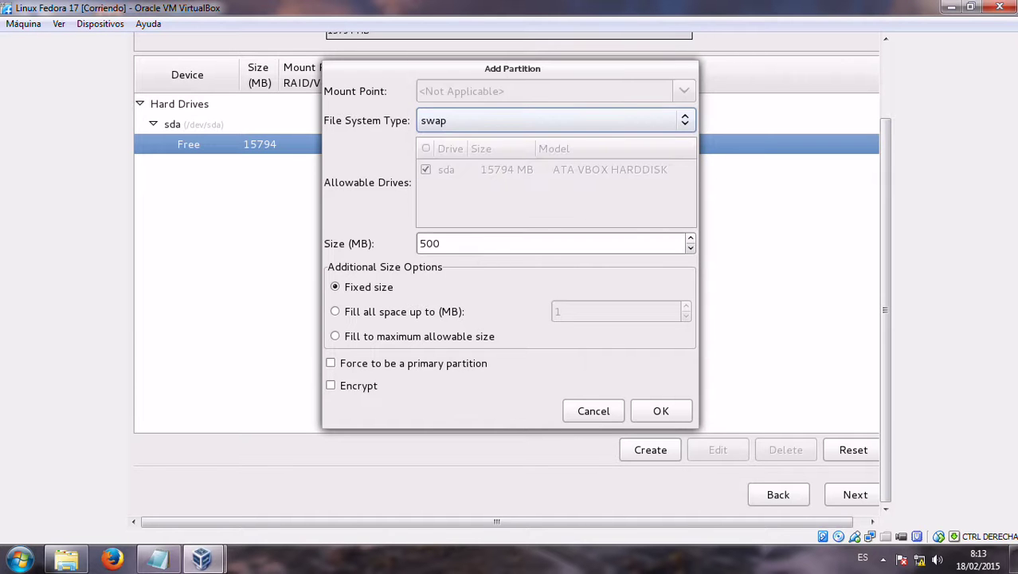
drag(452, 244, 403, 250)
text(2048)
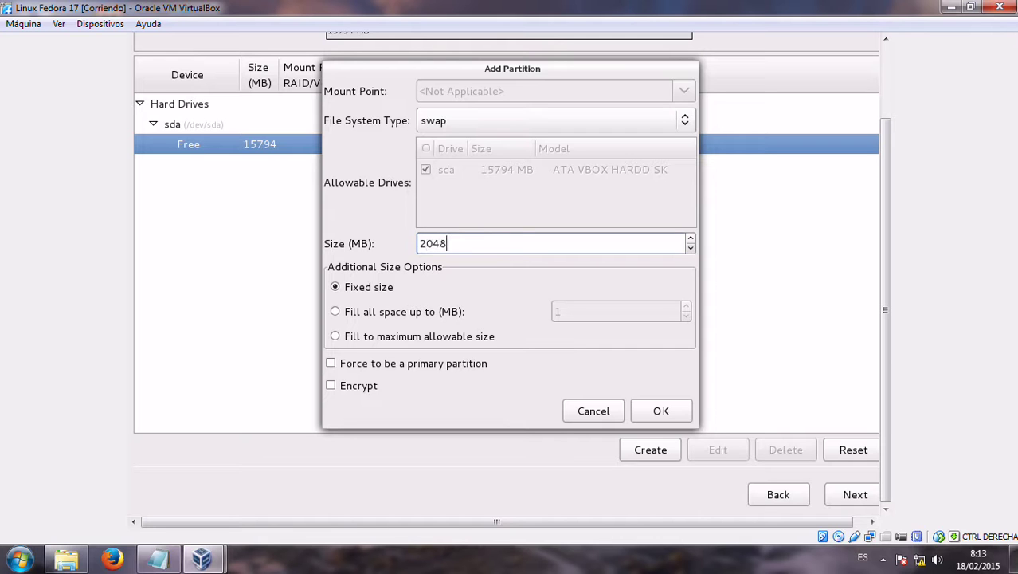
click(652, 411)
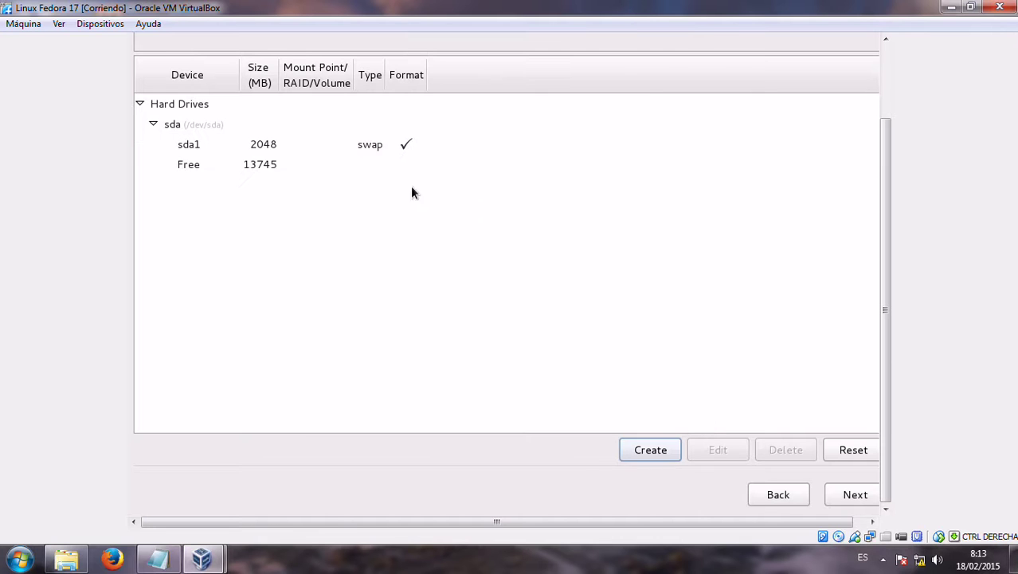
Add a 512 MB ext4 /boot standard partition
click(336, 167)
click(647, 451)
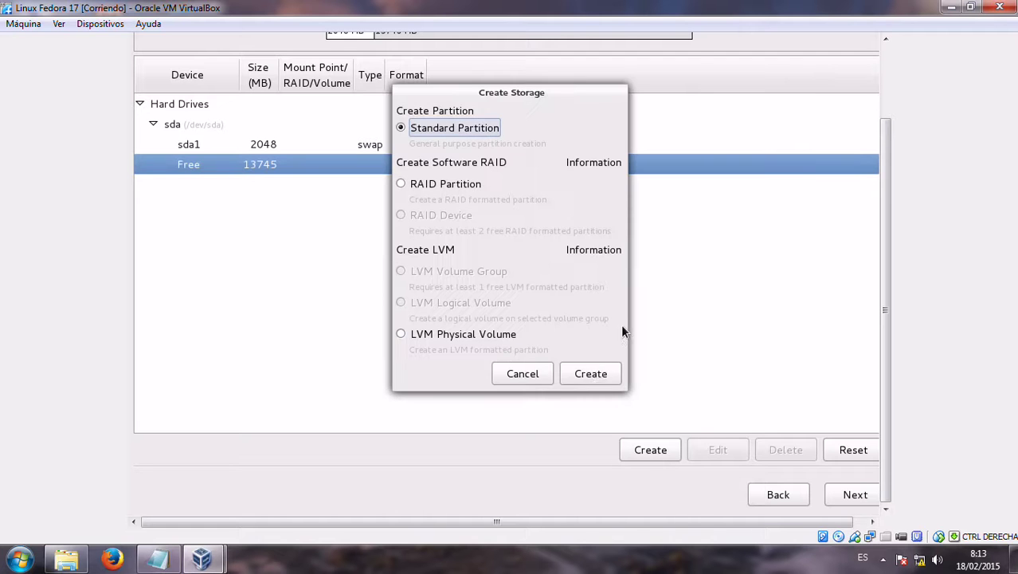
click(602, 376)
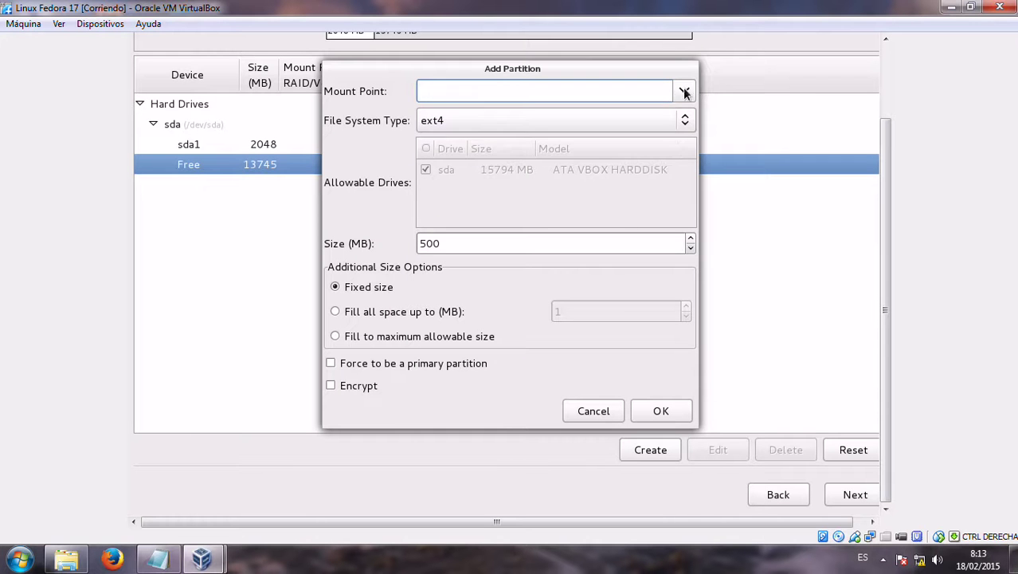
click(684, 93)
click(641, 134)
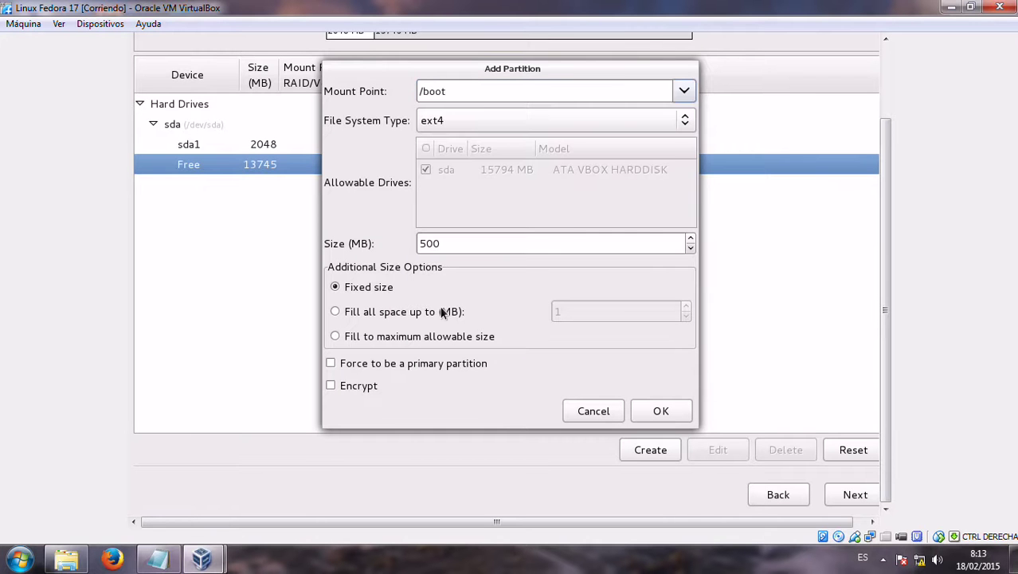
click(456, 243)
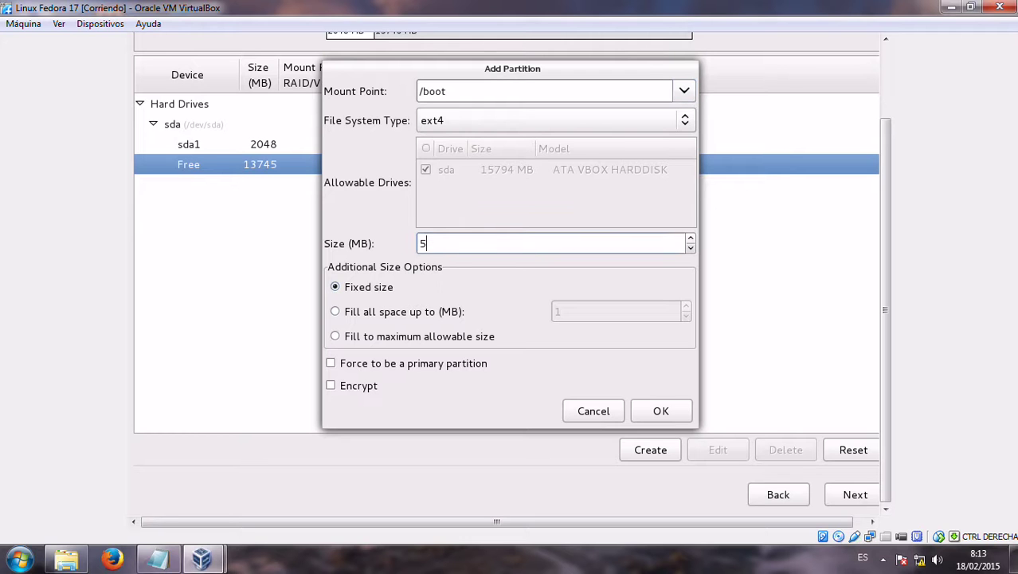
click(686, 416)
Add an ext4 / partition that fills the remaining space, forced to be primary
click(271, 188)
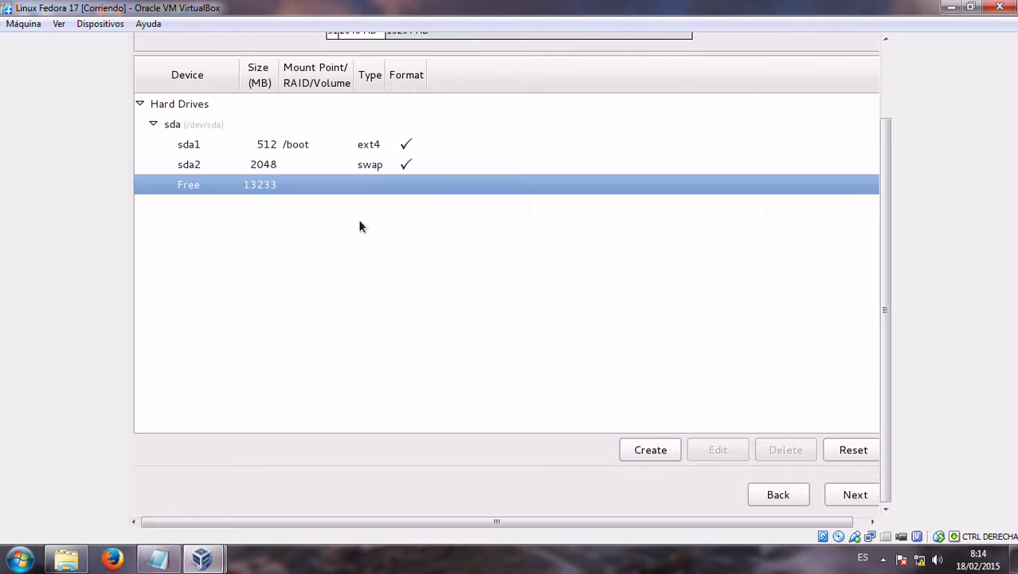
click(650, 451)
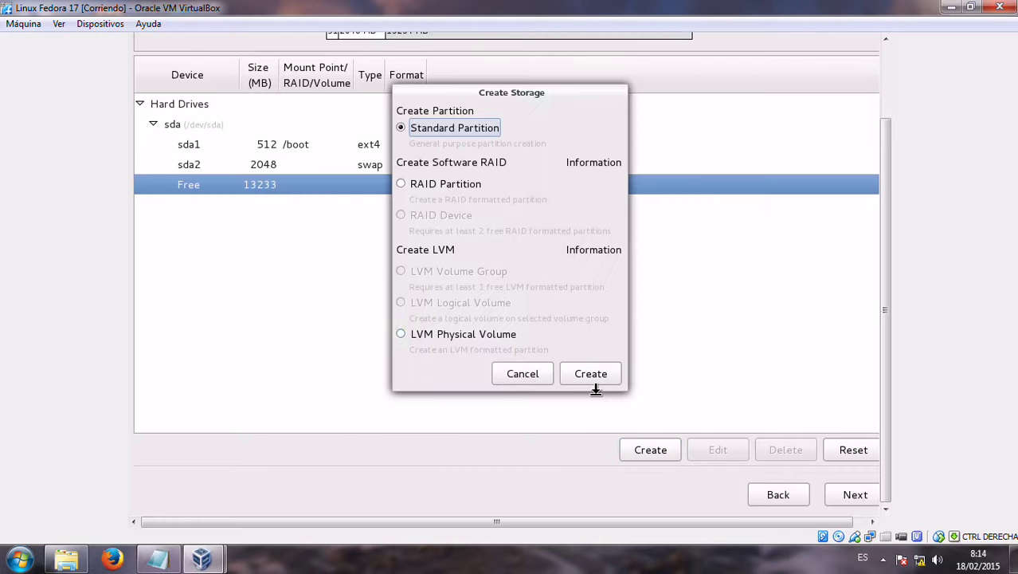
click(602, 374)
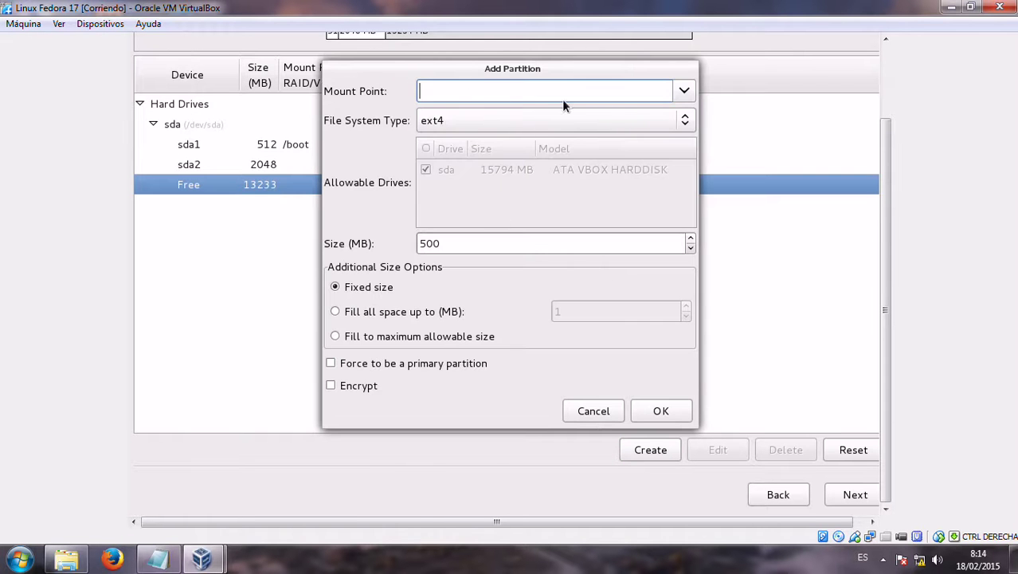
click(683, 90)
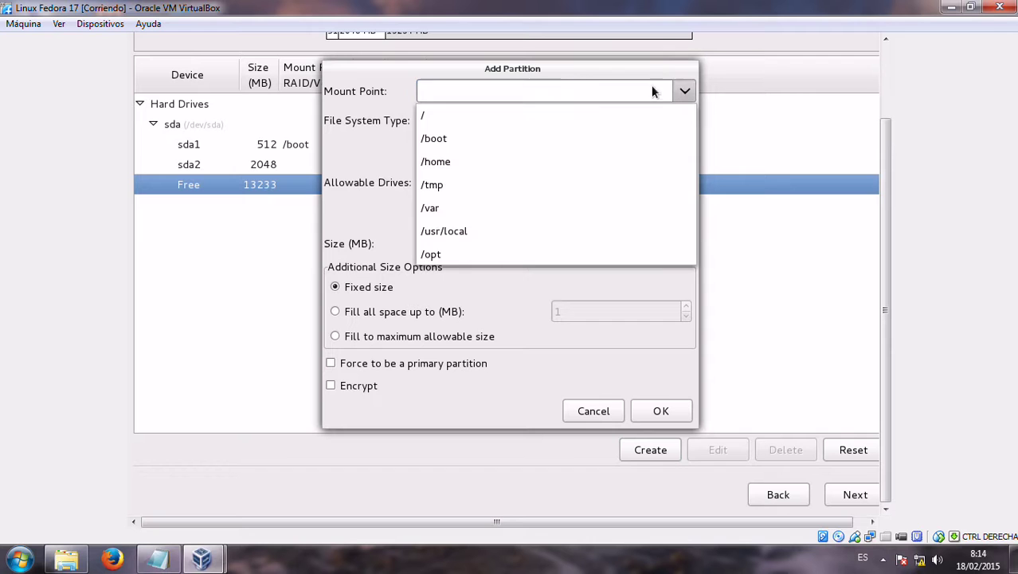
click(597, 115)
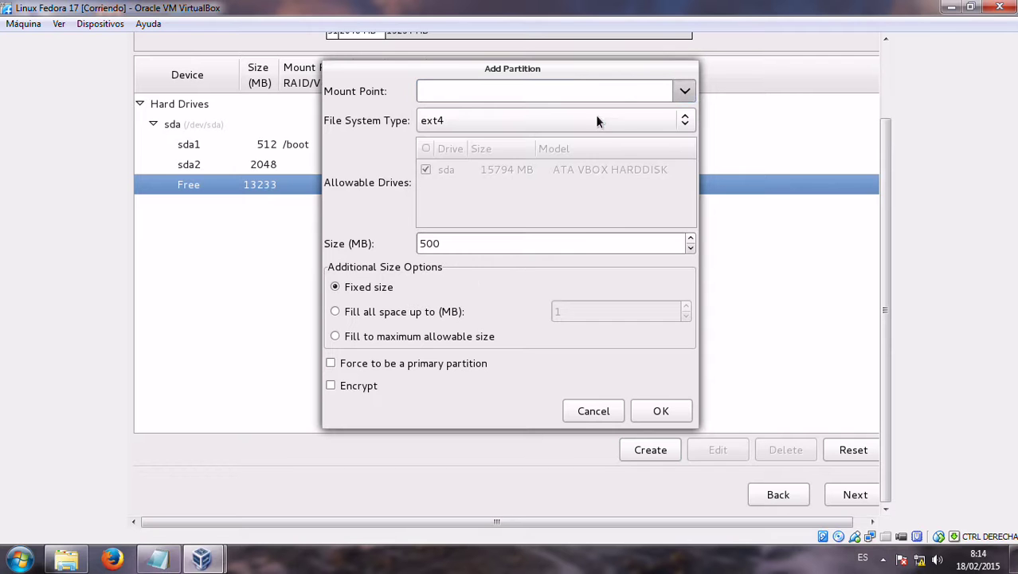
click(360, 336)
click(358, 362)
click(467, 243)
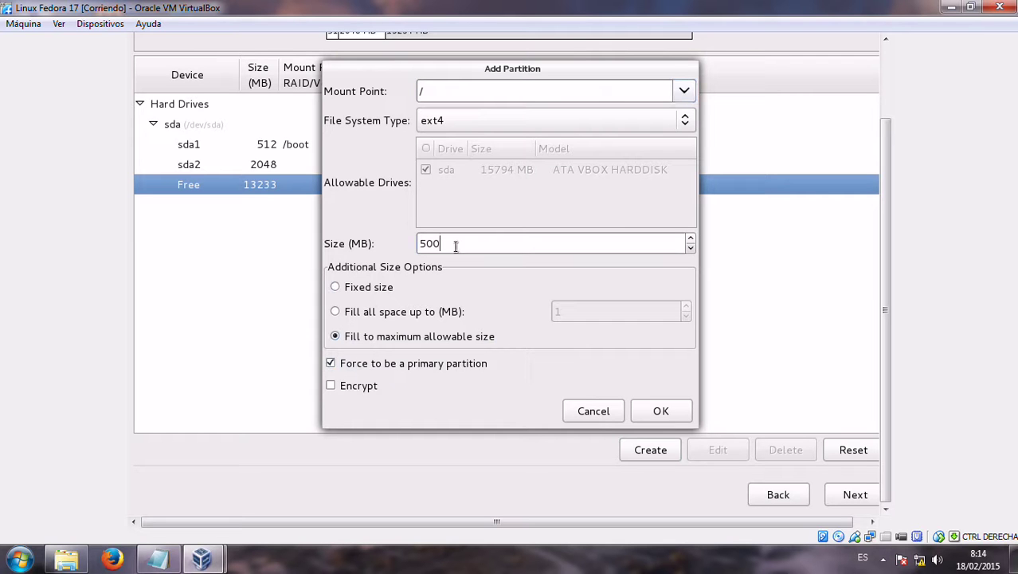
key(BackSpace)
key(BackSpace)
text(1)
click(659, 411)
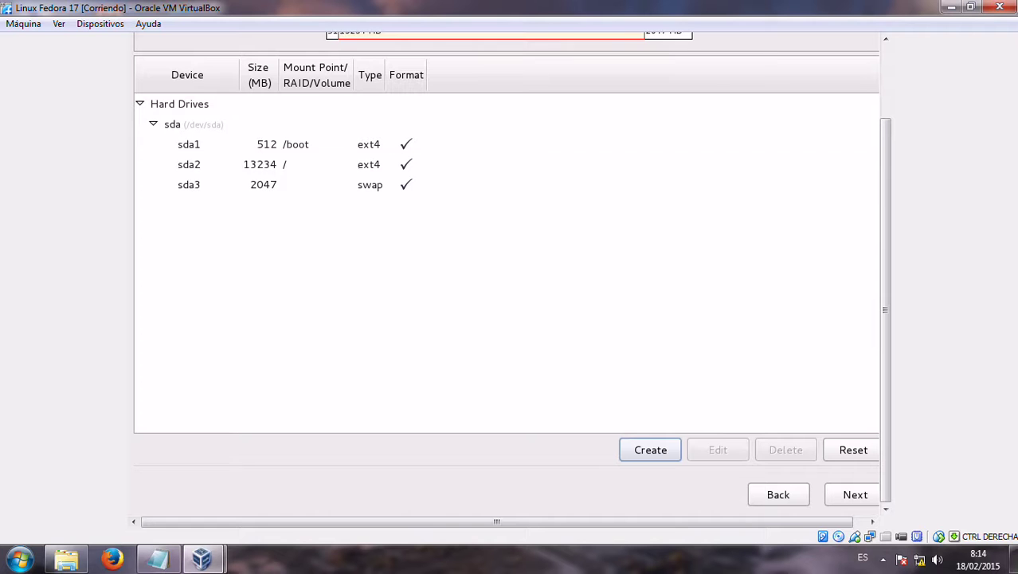
Accept the partition layout, confirm formatting, and write the changes to disk
click(376, 167)
click(650, 450)
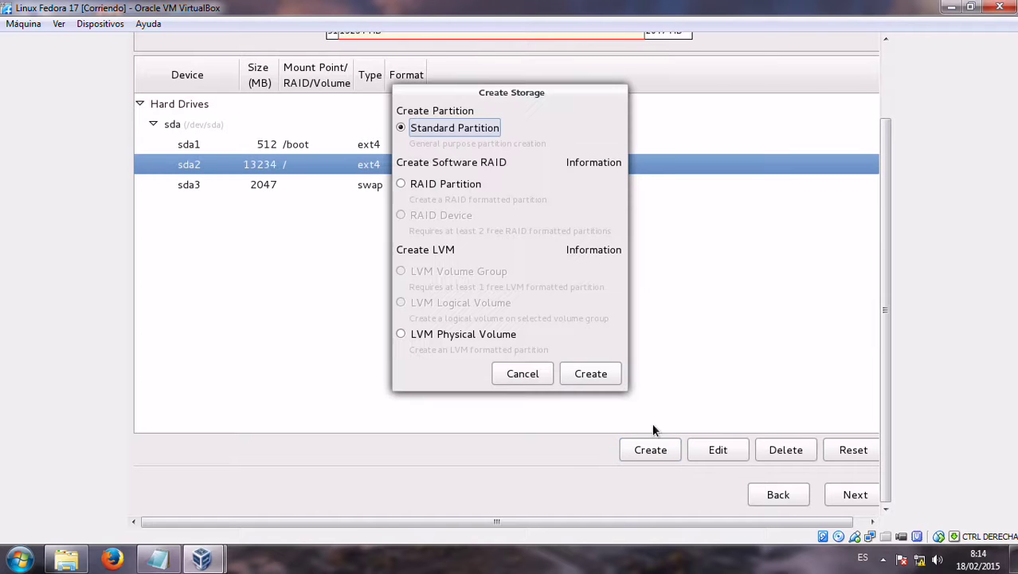
click(525, 372)
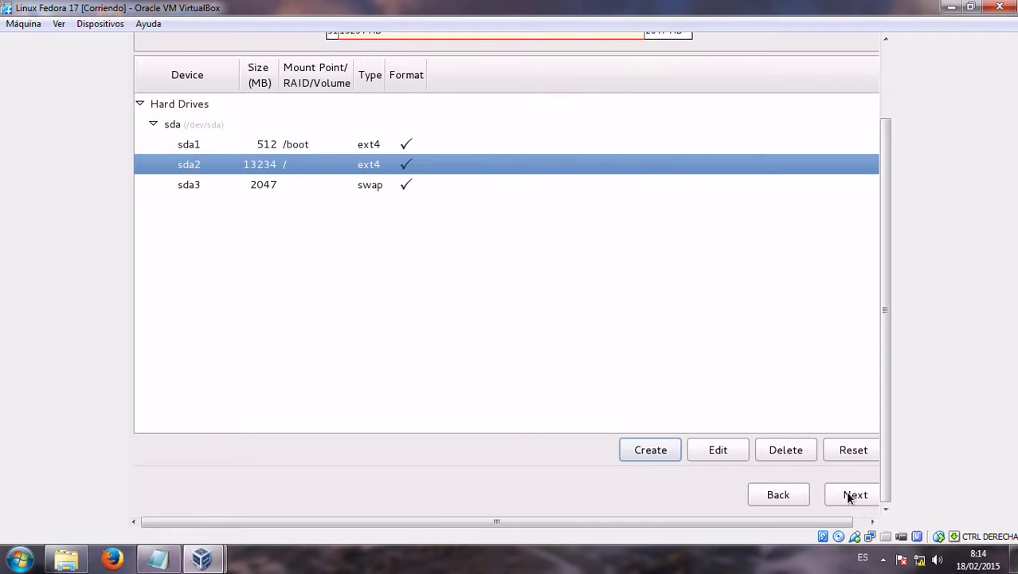
click(852, 496)
click(644, 358)
click(645, 285)
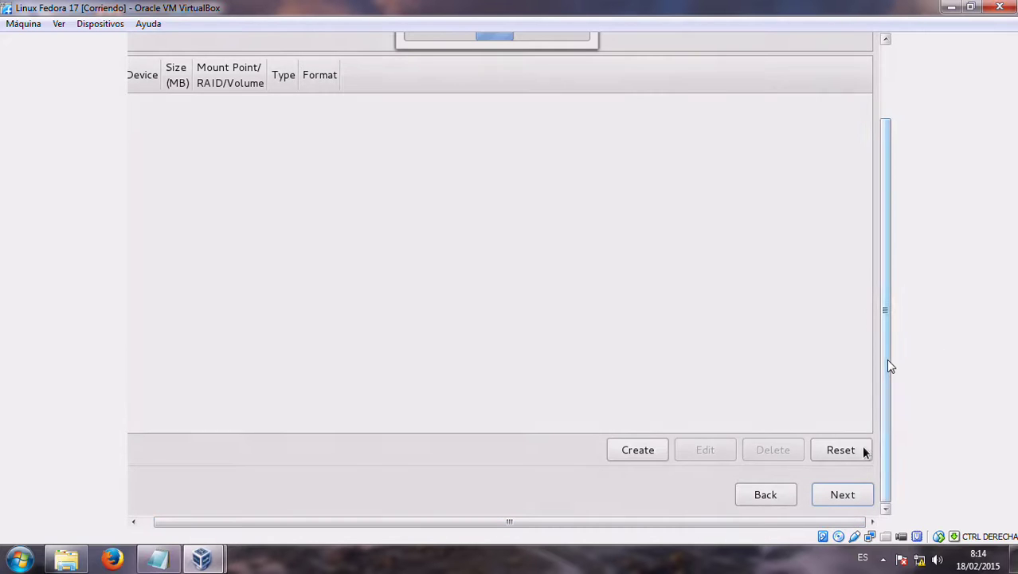
Start the installation and reboot the machine once it completes
drag(888, 313, 885, 463)
click(842, 494)
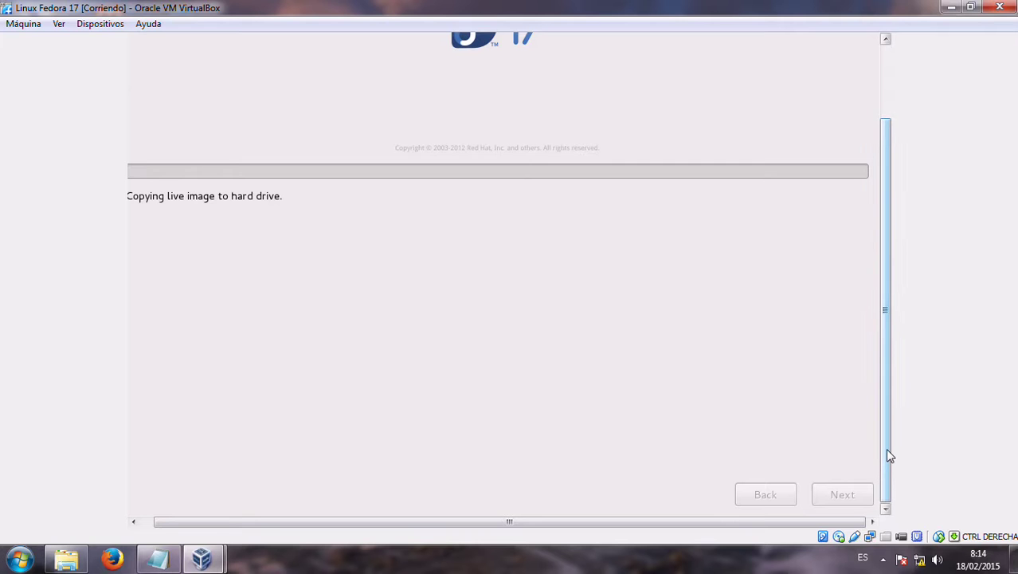
click(882, 559)
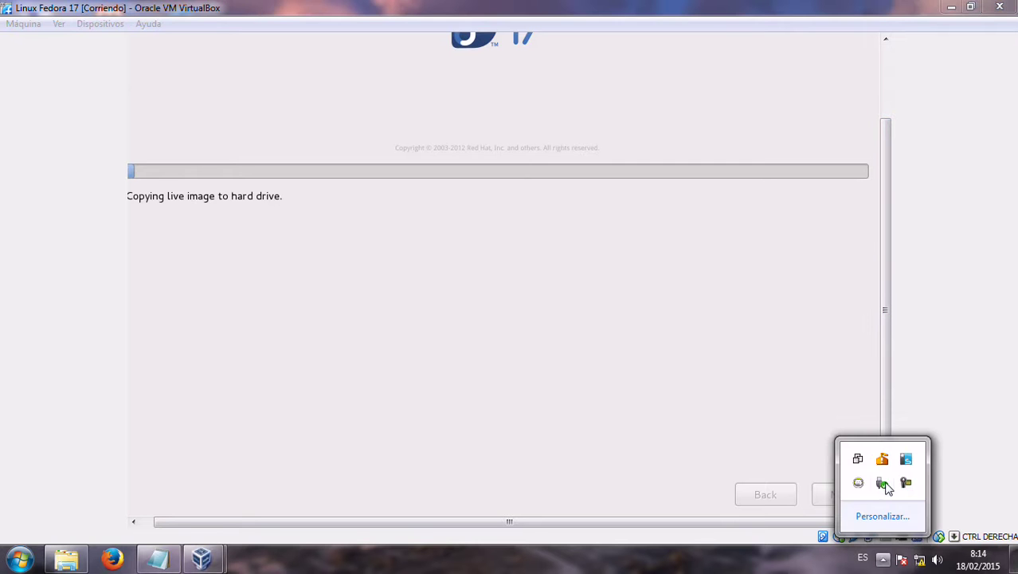
click(904, 483)
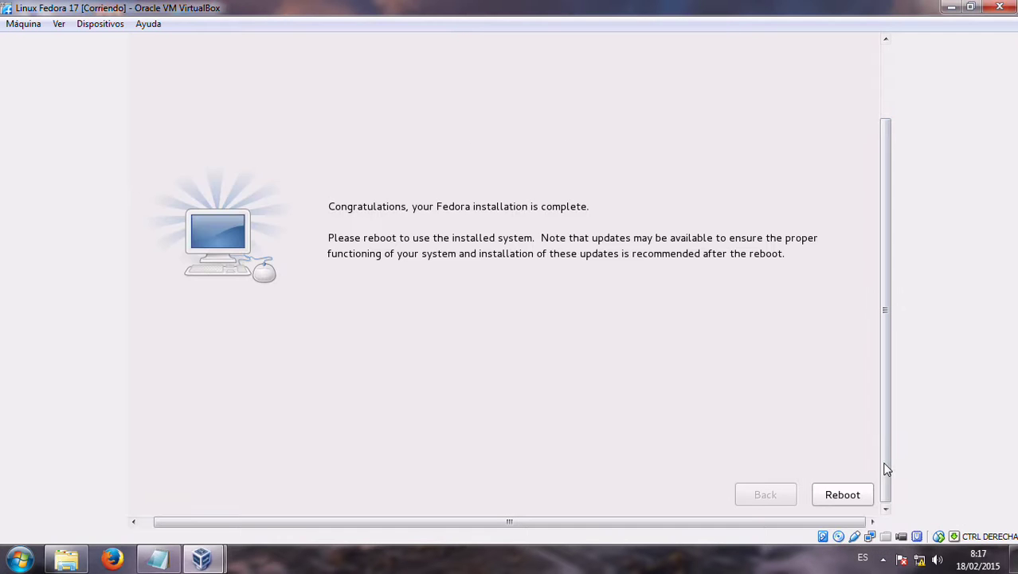
mouse_move(884, 465)
mouse_down()
mouse_move(884, 392)
mouse_move(886, 478)
mouse_up()
click(862, 497)
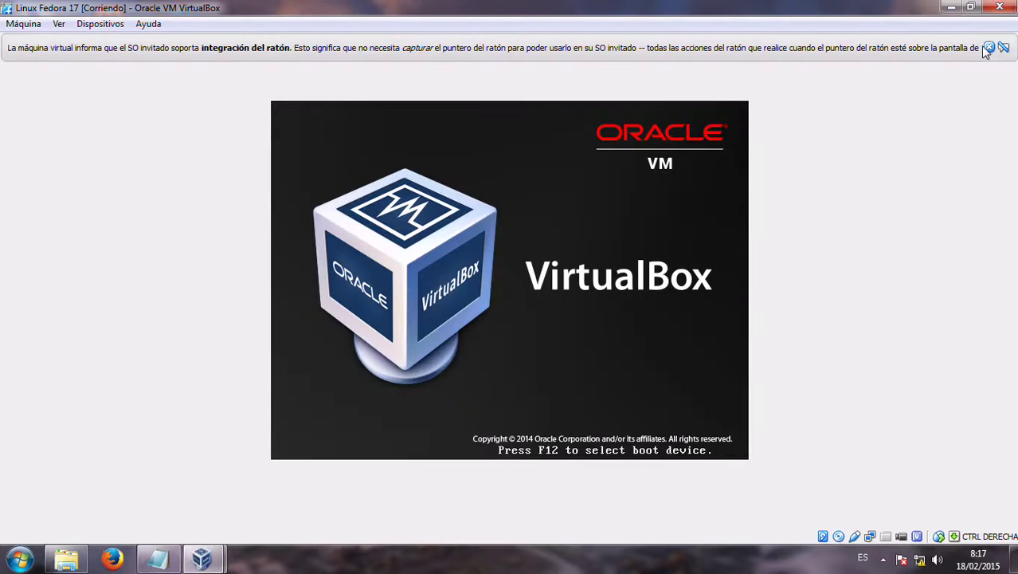
Eject the Fedora 17 disc from the virtual drive and power off the VM at the Guru Meditation error
click(988, 47)
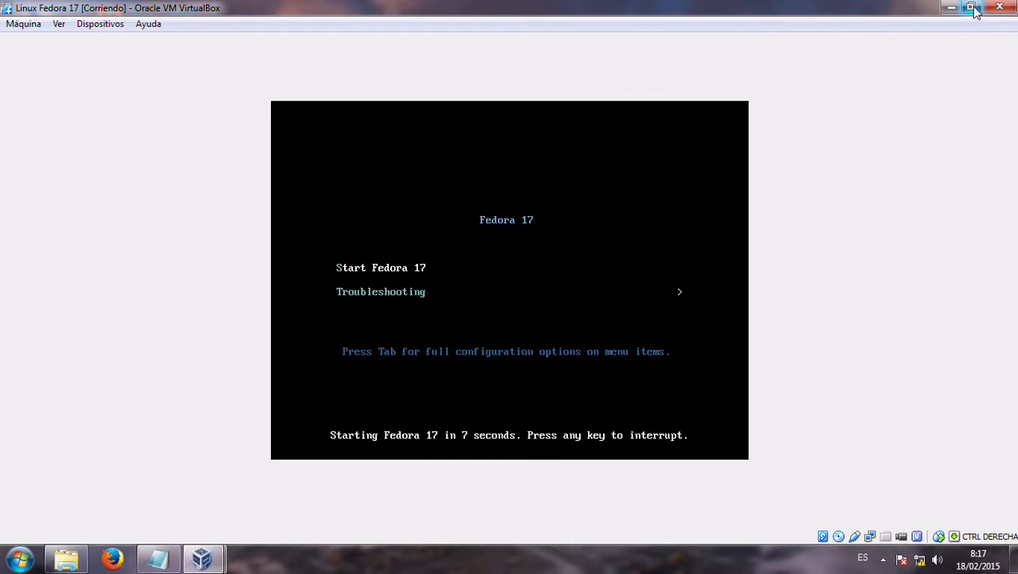
click(63, 26)
mouse_move(99, 41)
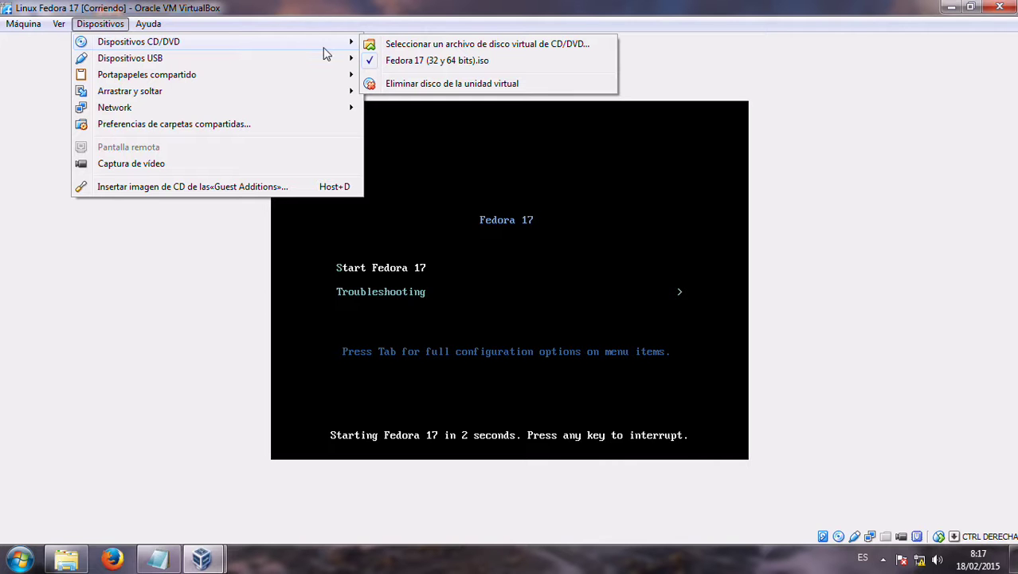
click(400, 88)
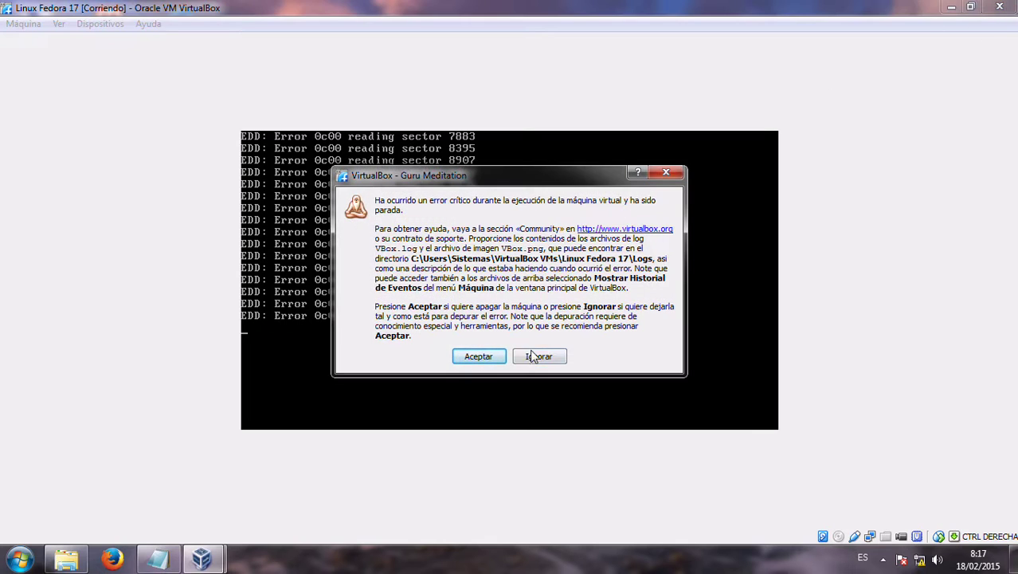
click(496, 357)
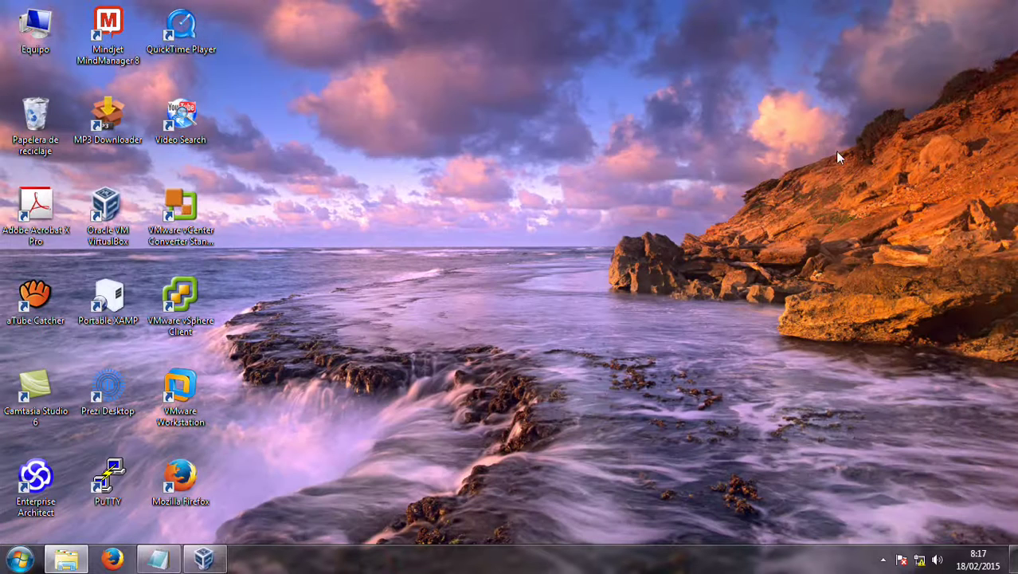
Refresh the desktop, start Linux Fedora 17 from VirtualBox, then shrink and reposition its window
right_click(581, 104)
click(606, 140)
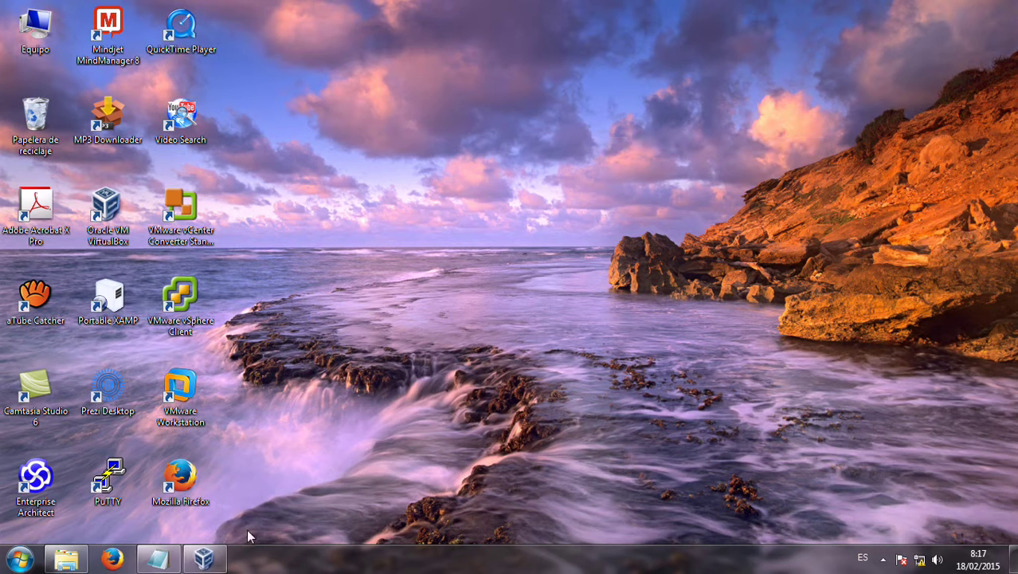
click(204, 558)
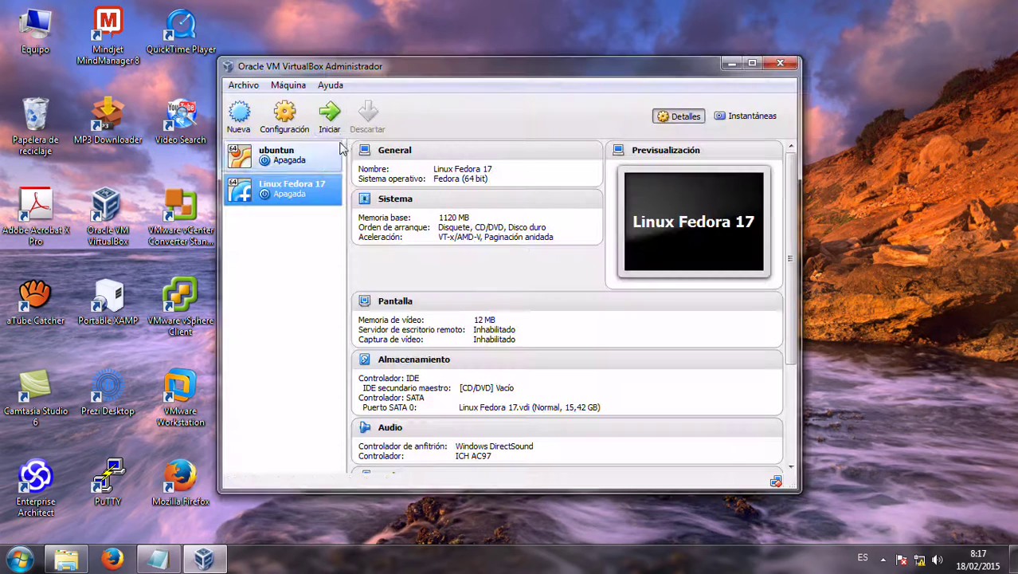
click(329, 116)
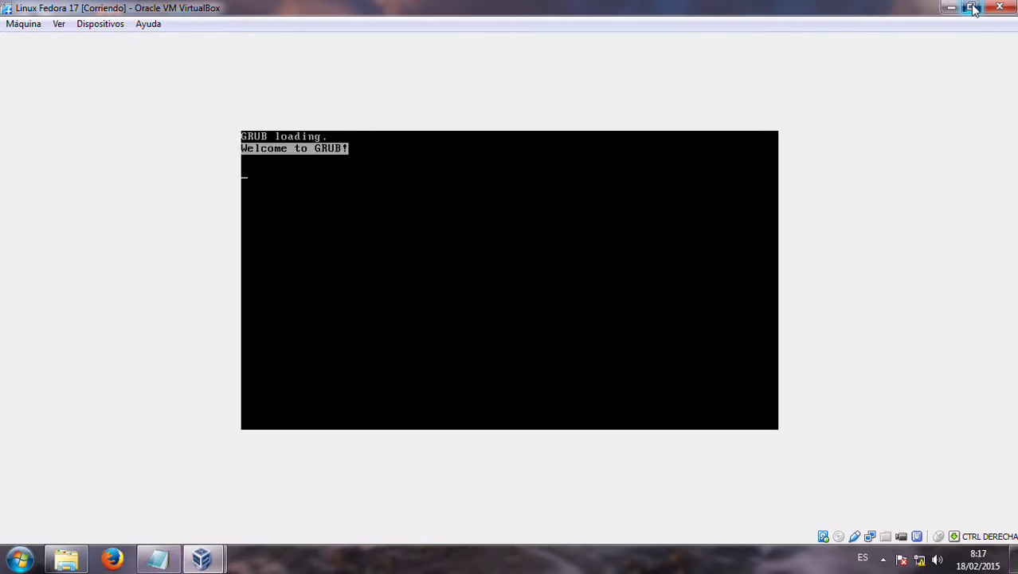
click(970, 8)
drag(715, 42, 724, 80)
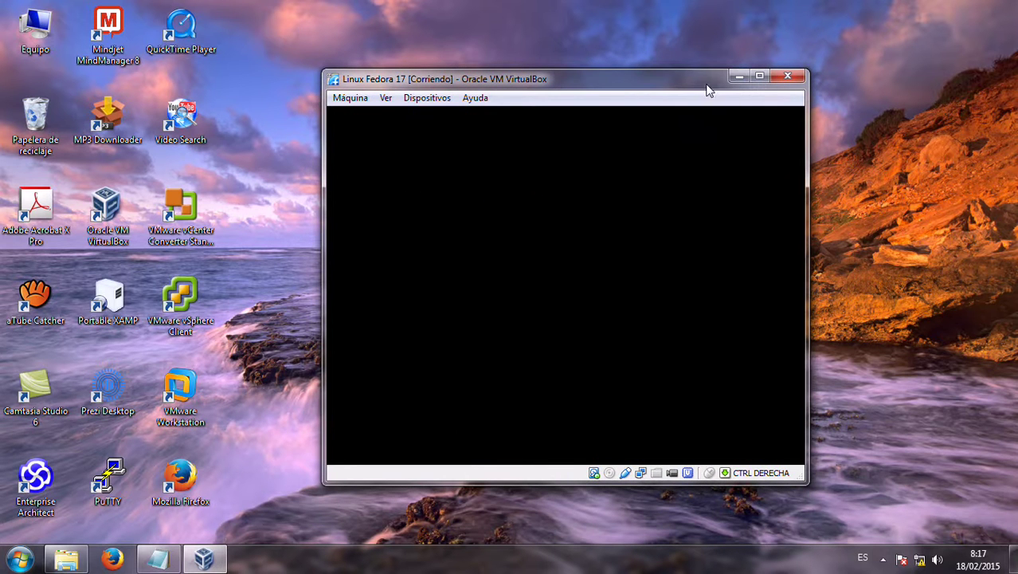
drag(706, 84, 678, 72)
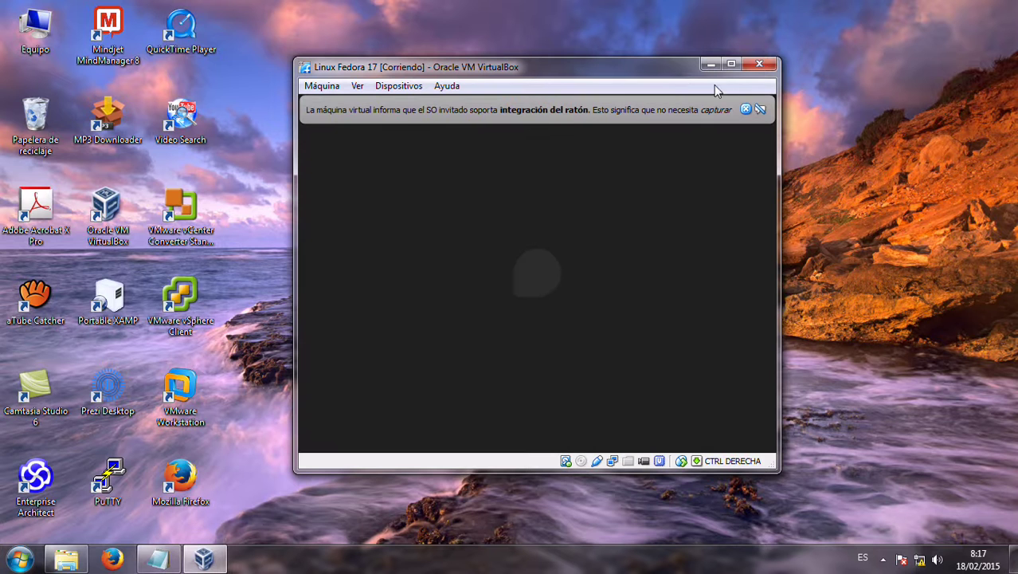
Dismiss the mouse-integration notice while Fedora boots to the Welcome page
click(745, 109)
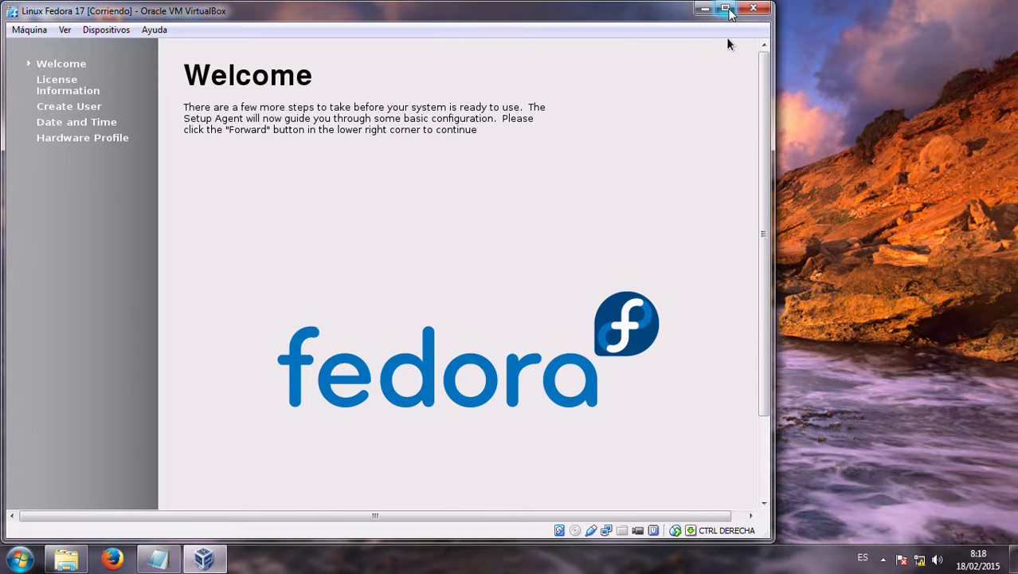
Maximize the VM window and continue past Fedora's Welcome and License pages
click(725, 8)
scroll(884, 191, down, 3)
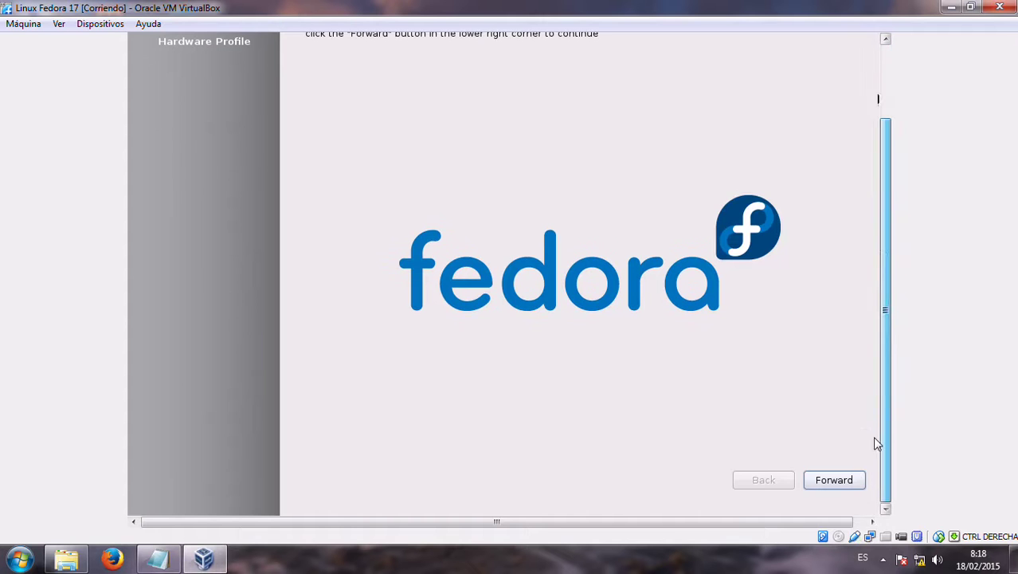
click(849, 481)
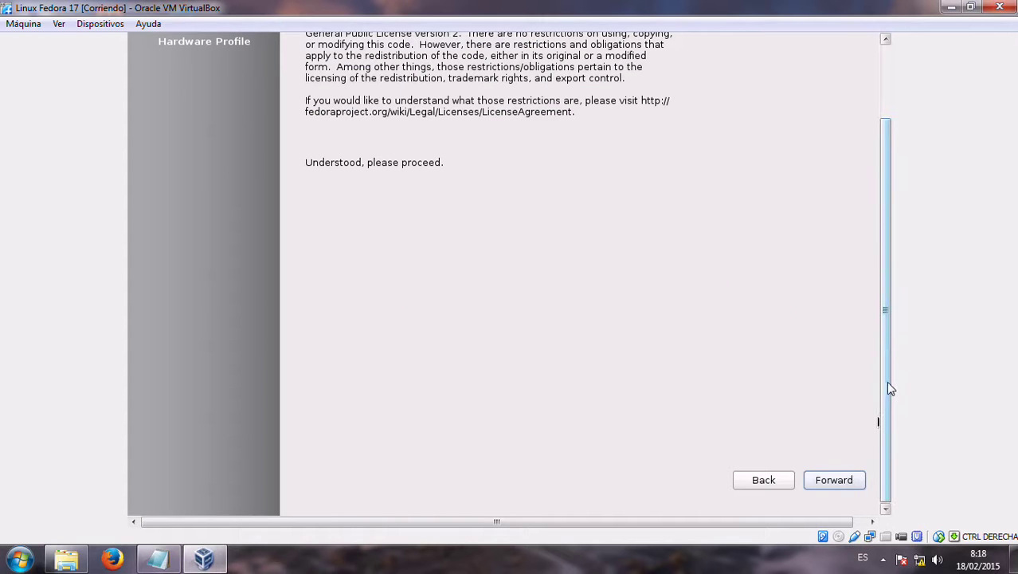
click(857, 480)
scroll(876, 446, up, 3)
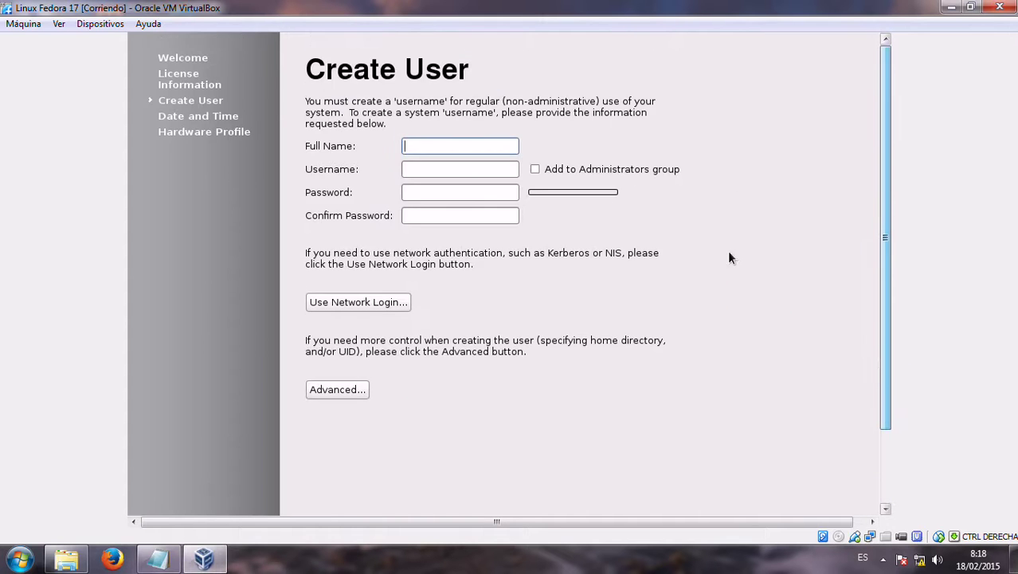
Create the user account with full name, username and a confirmed password, and continue
text(juan)
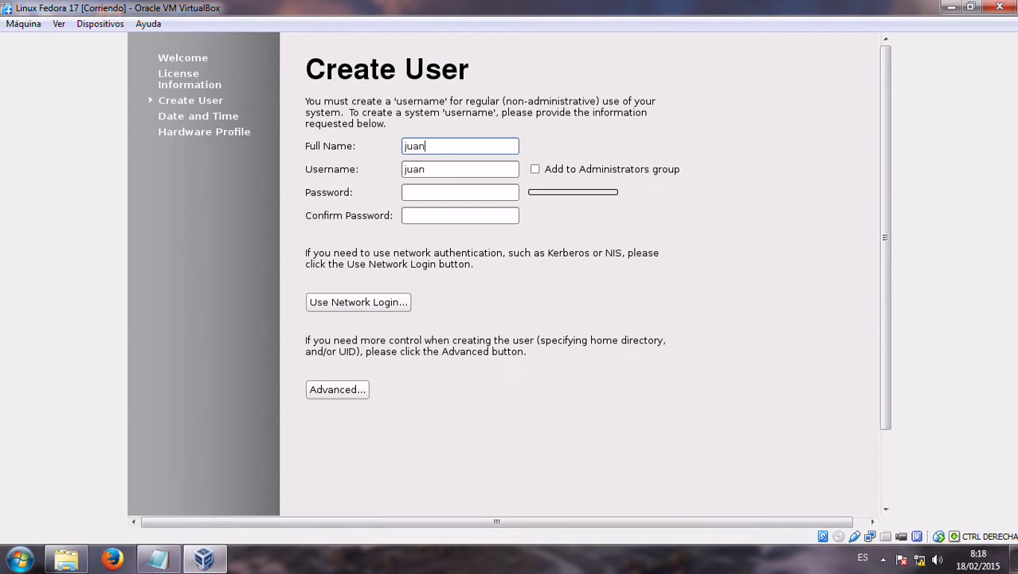
text( Carlos)
click(483, 194)
key(Tab)
click(442, 192)
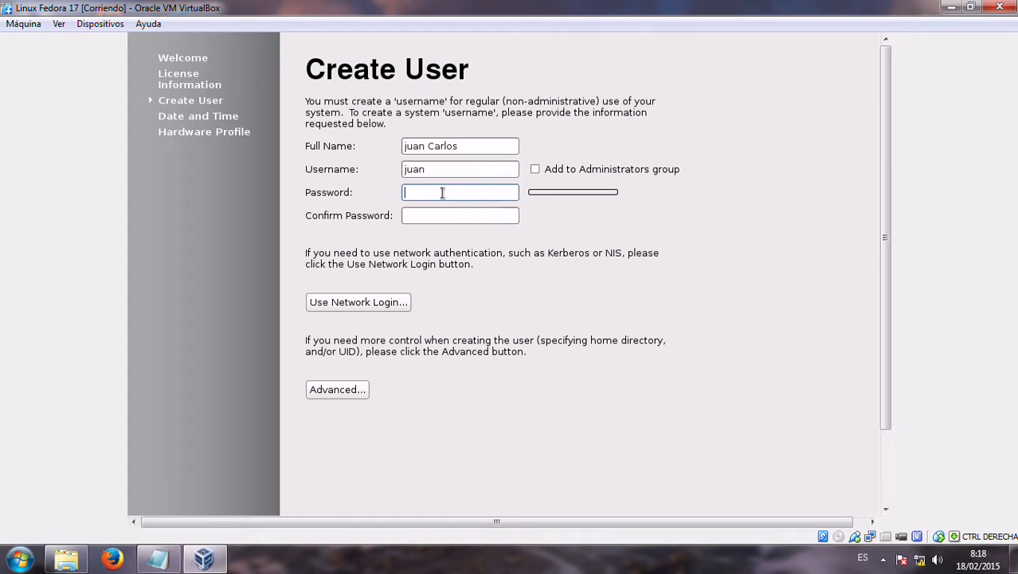
text(123)
click(443, 215)
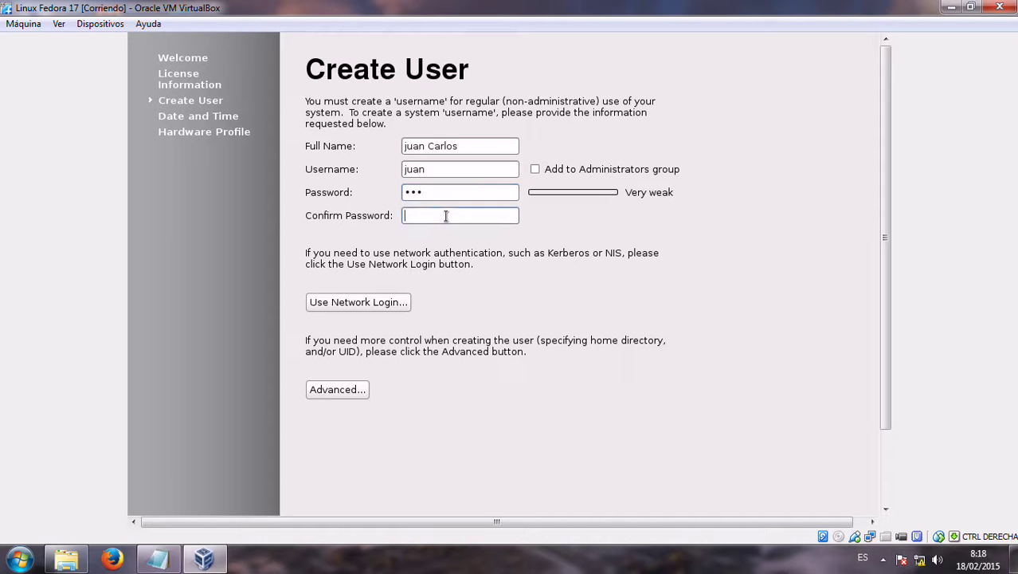
text(123)
drag(885, 206, 886, 414)
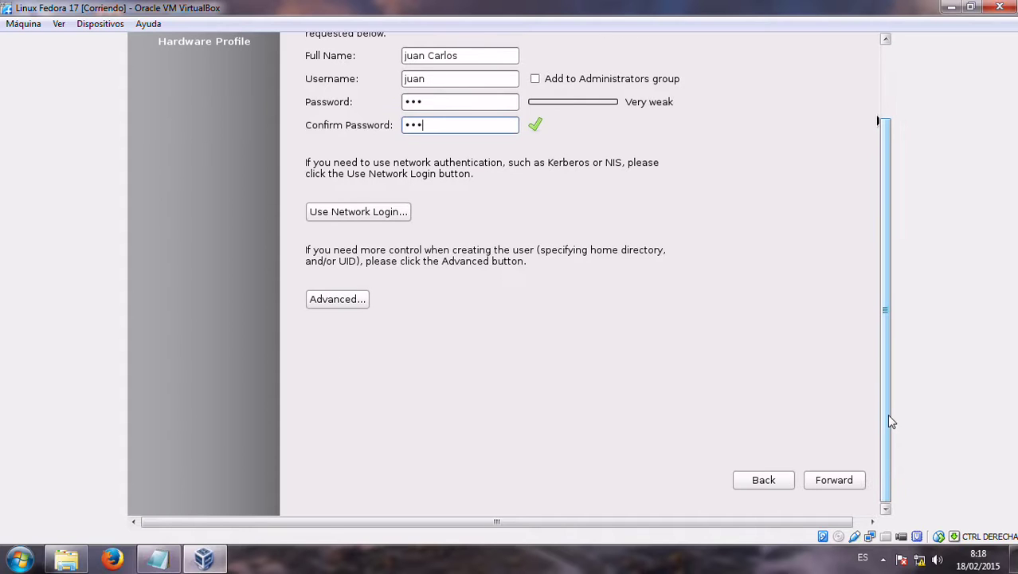
click(856, 481)
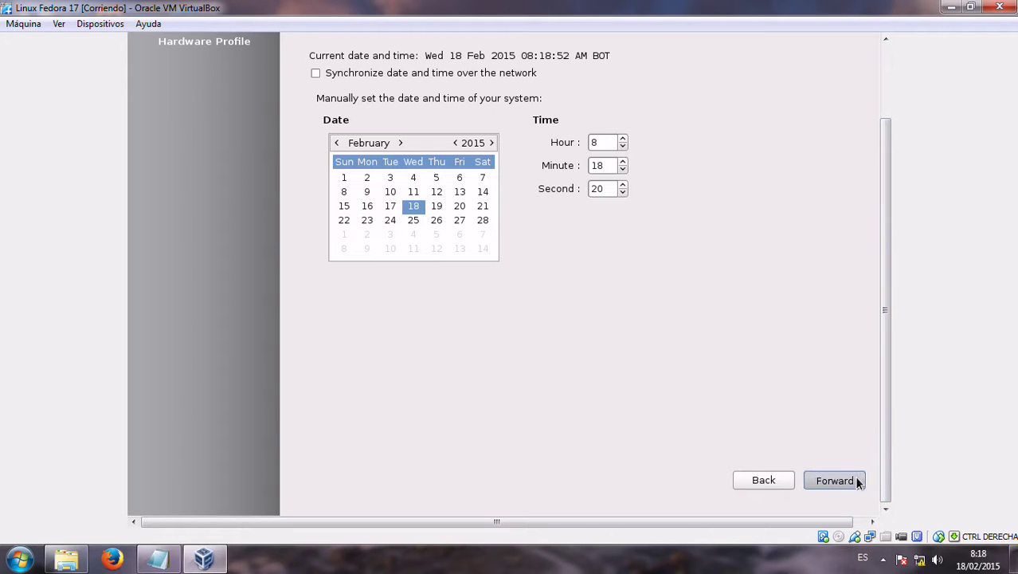
Keep the default date and time and finish setup choosing 'No, do not send' the hardware profile
key(Return)
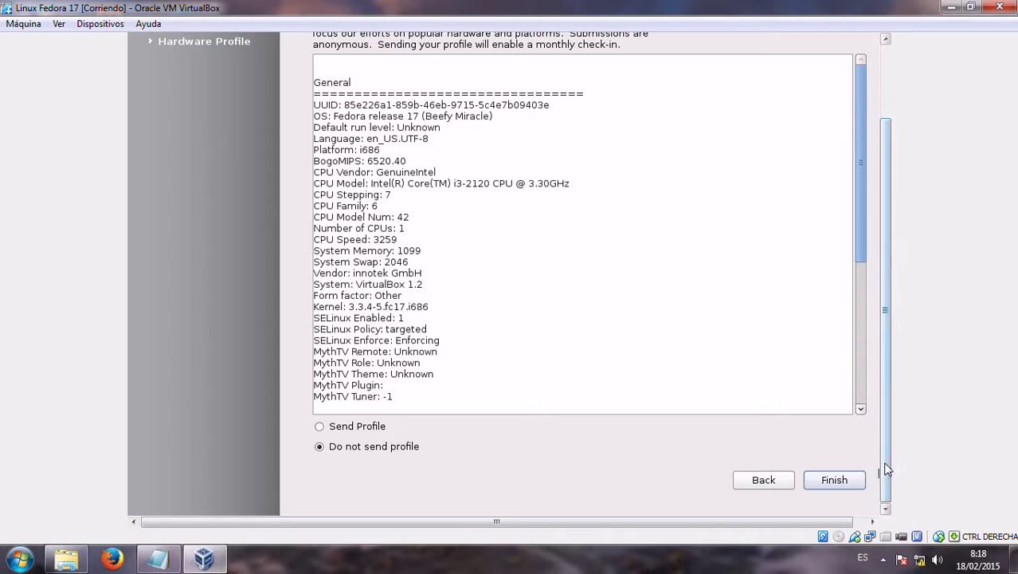
click(833, 477)
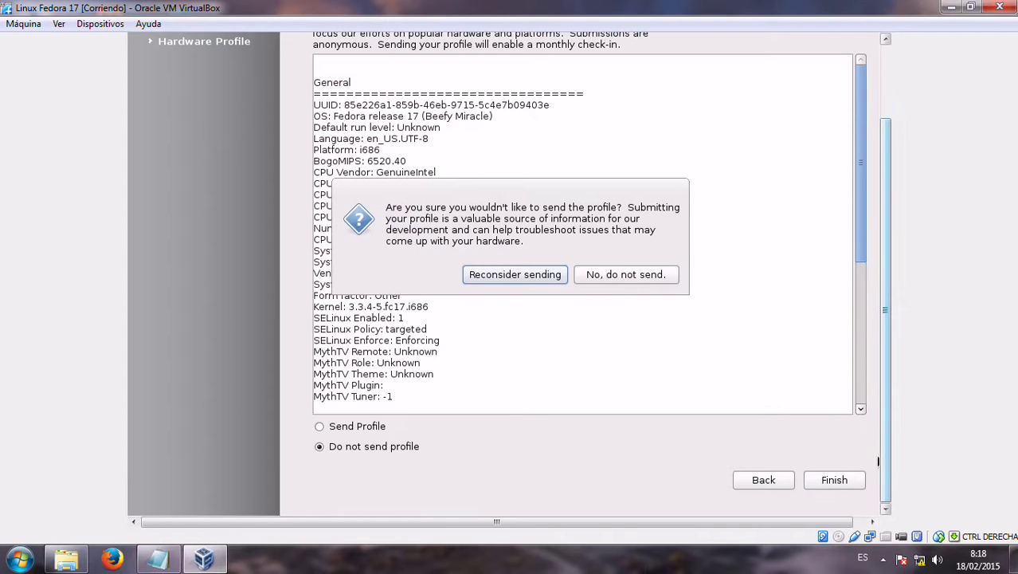
click(607, 275)
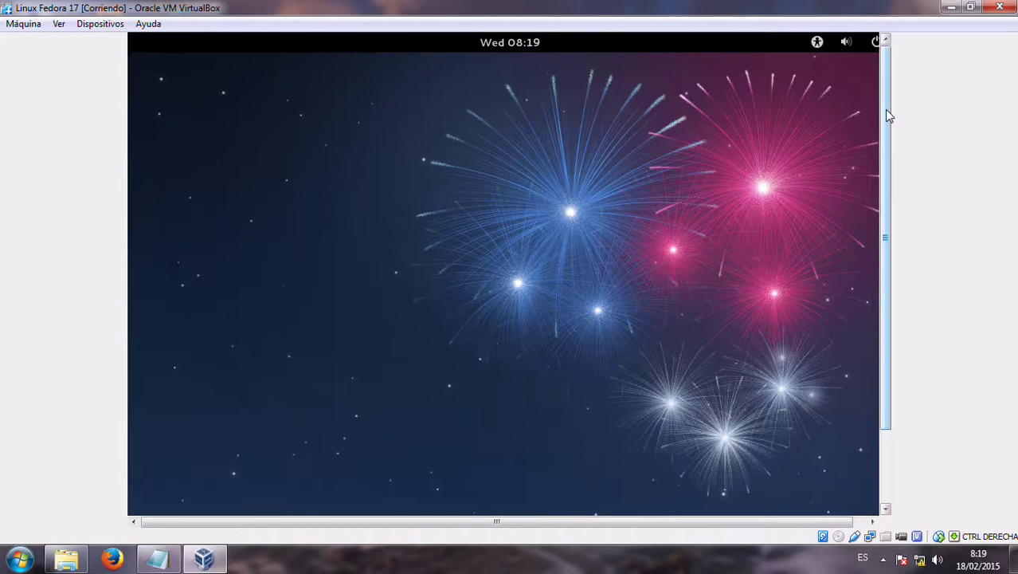
Sign in as the new user with the account password and open the Activities overview
key(Return)
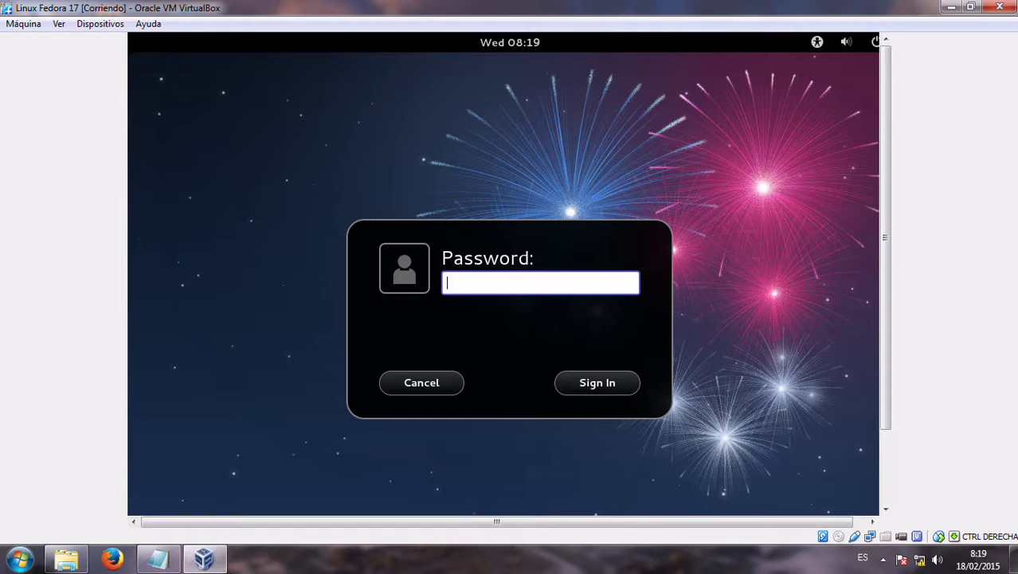
text(•••)
key(Return)
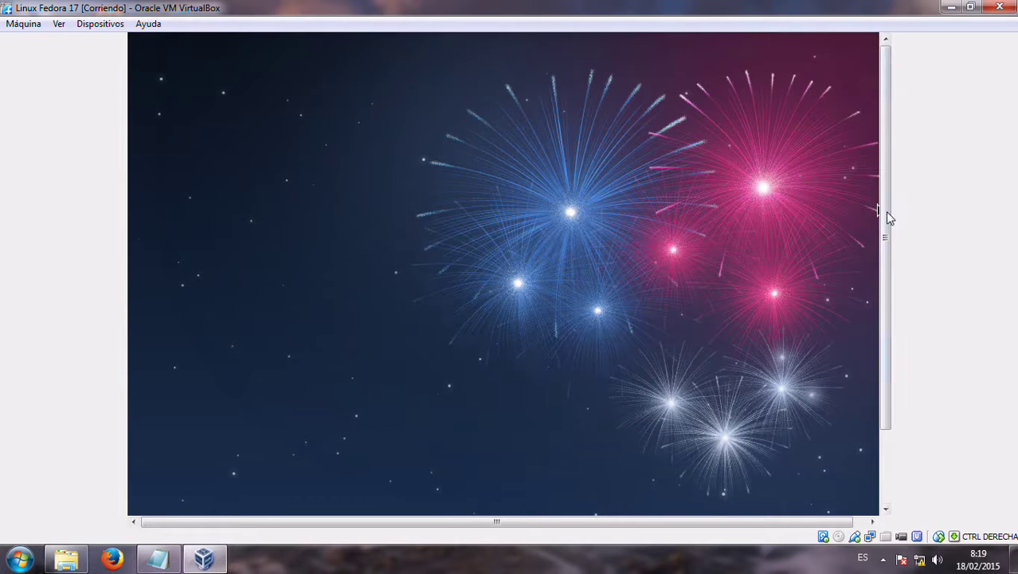
drag(889, 221, 936, 152)
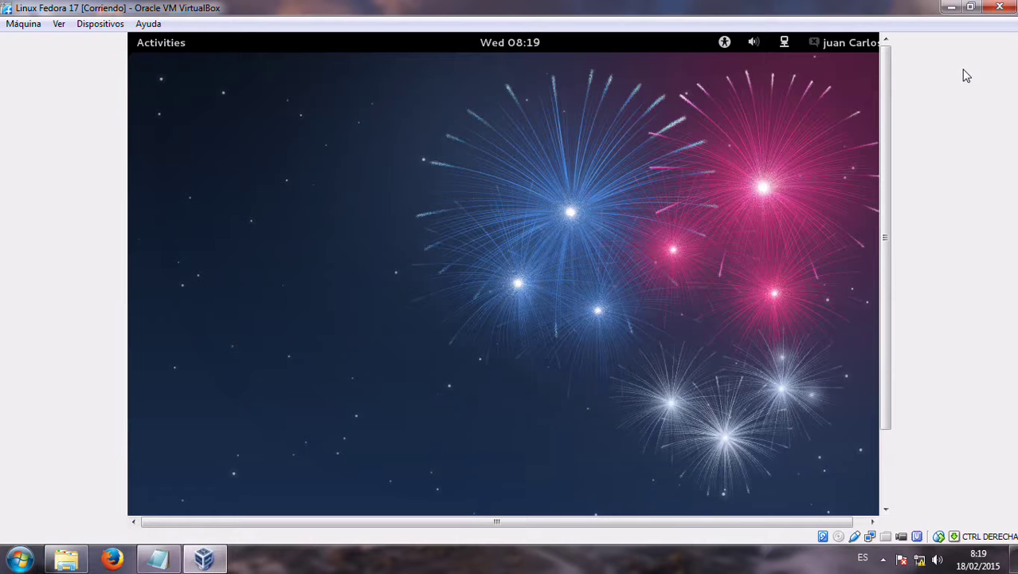
drag(816, 521, 836, 521)
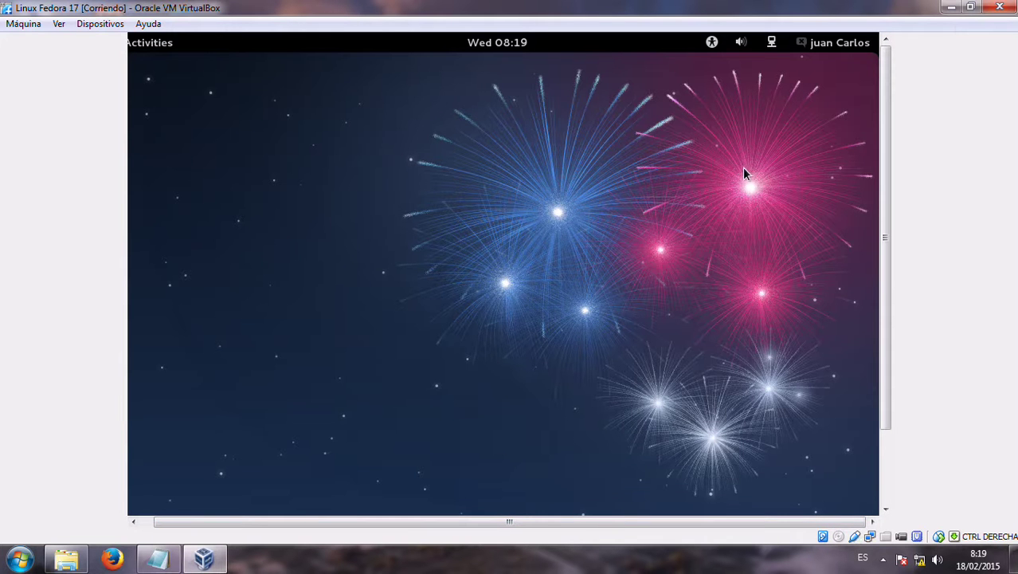
key(super)
Search 'reg' to launch Region and Language, choose Spanish, and close the window
click(725, 90)
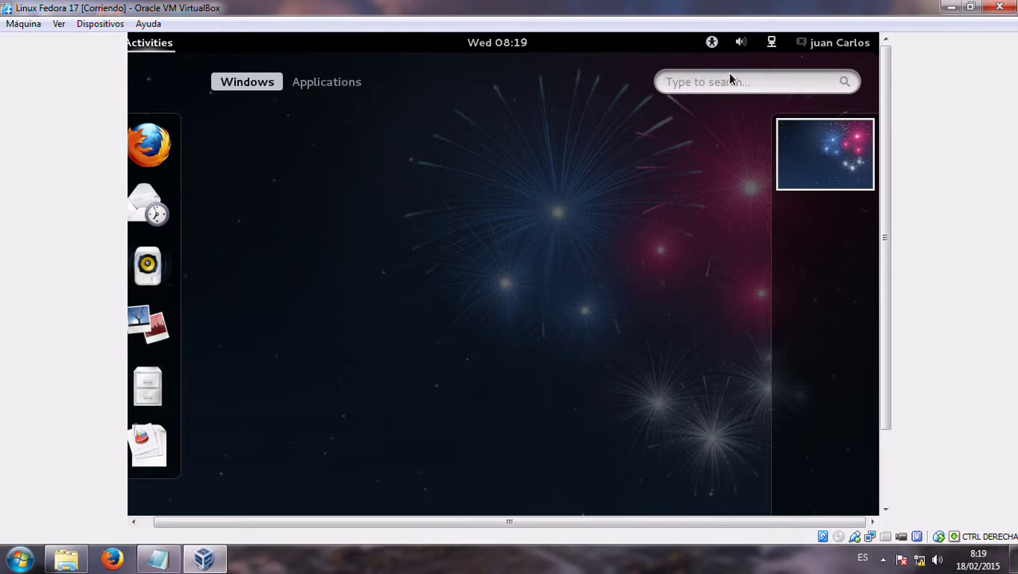
text(red)
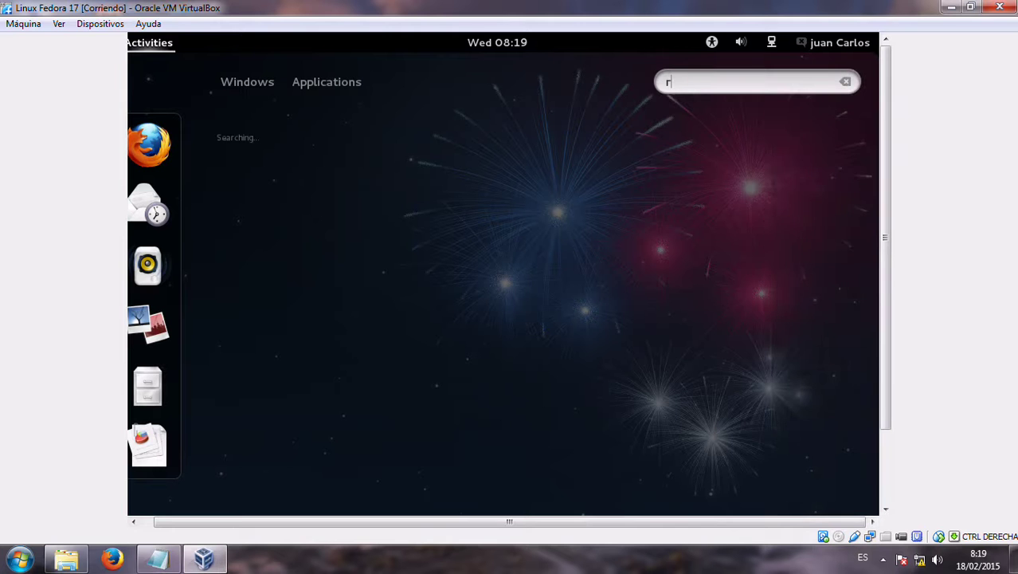
key(BackSpace)
key(BackSpace)
key(BackSpace)
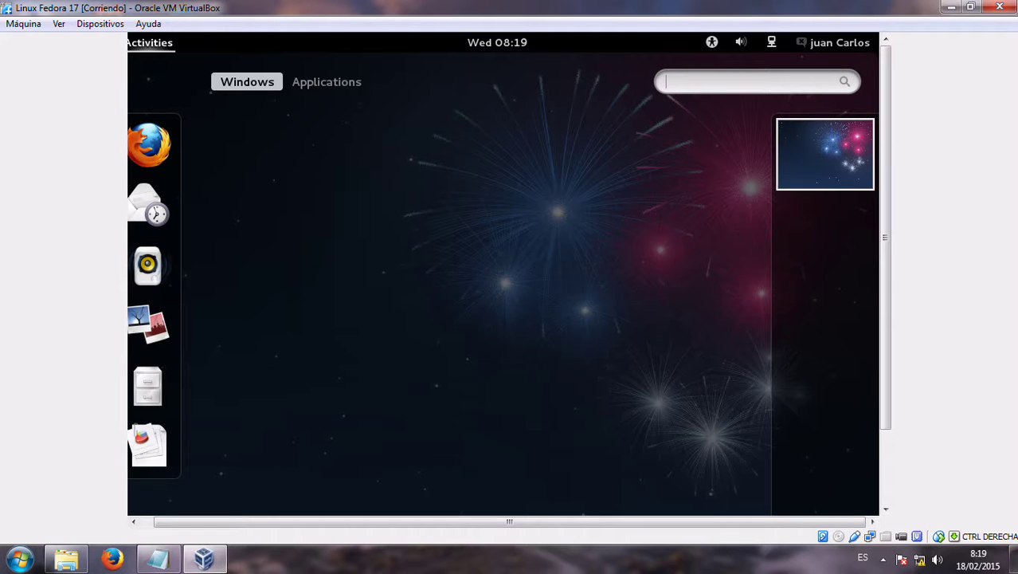
text(reg)
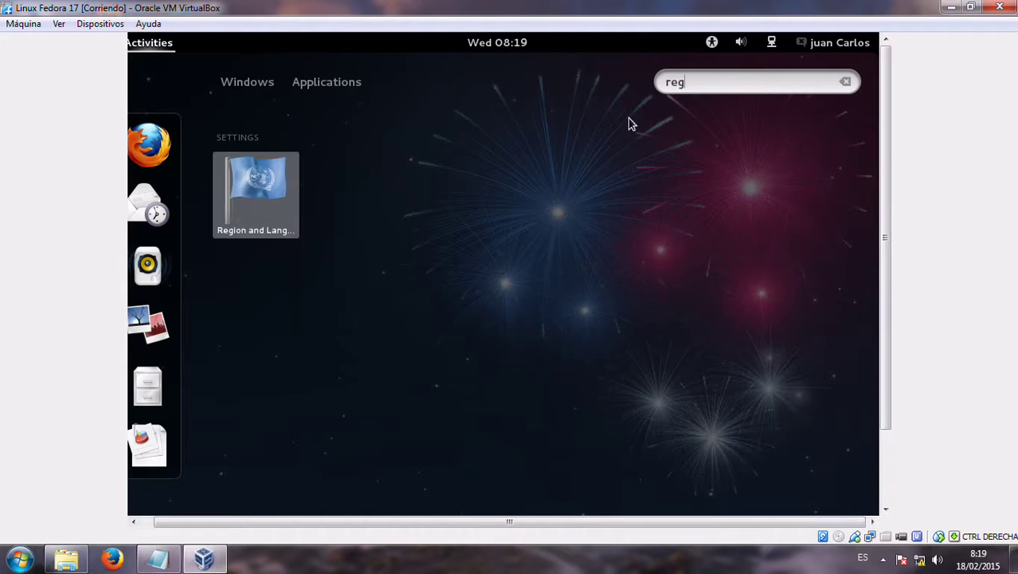
click(253, 205)
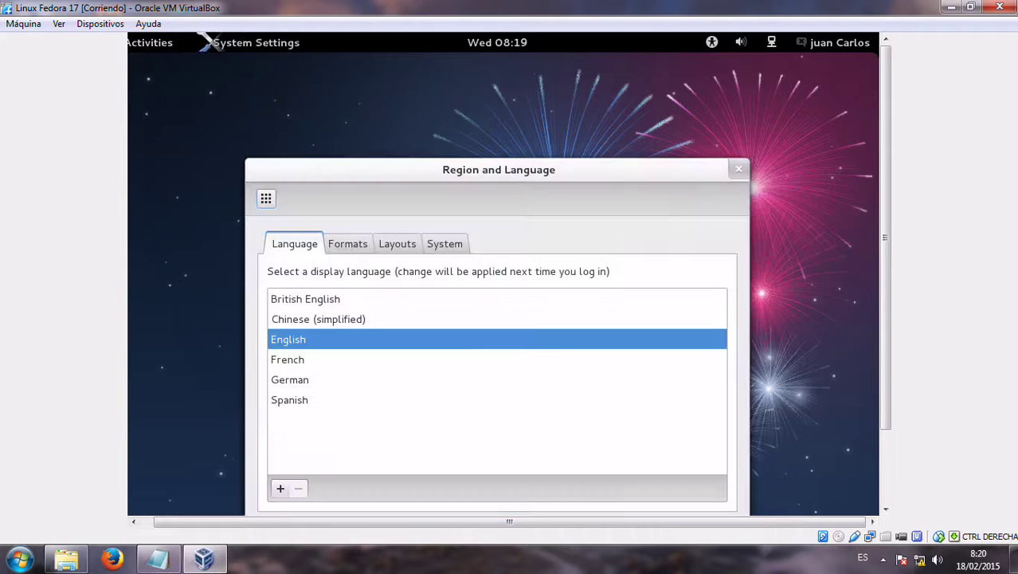
click(335, 399)
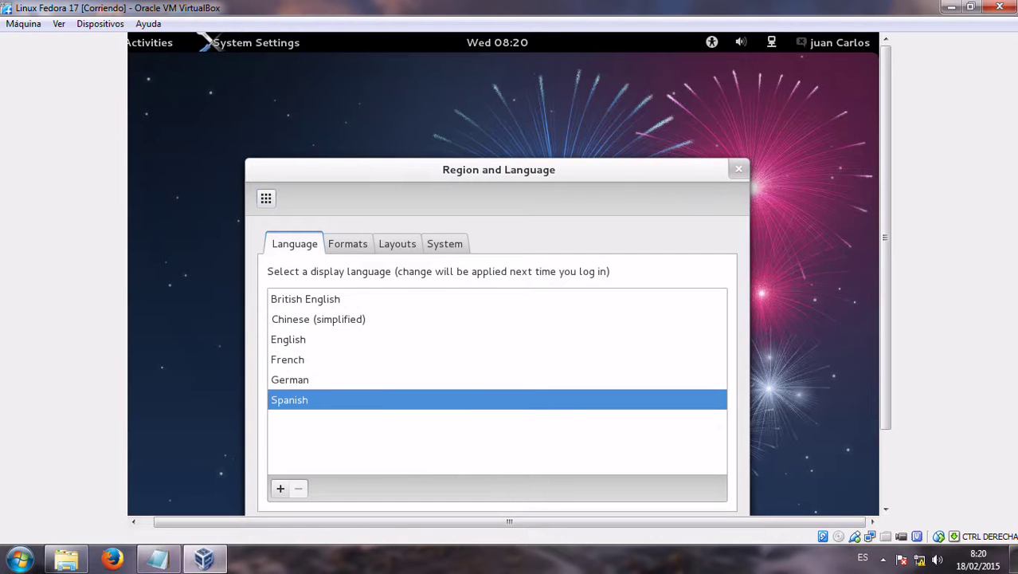
click(739, 168)
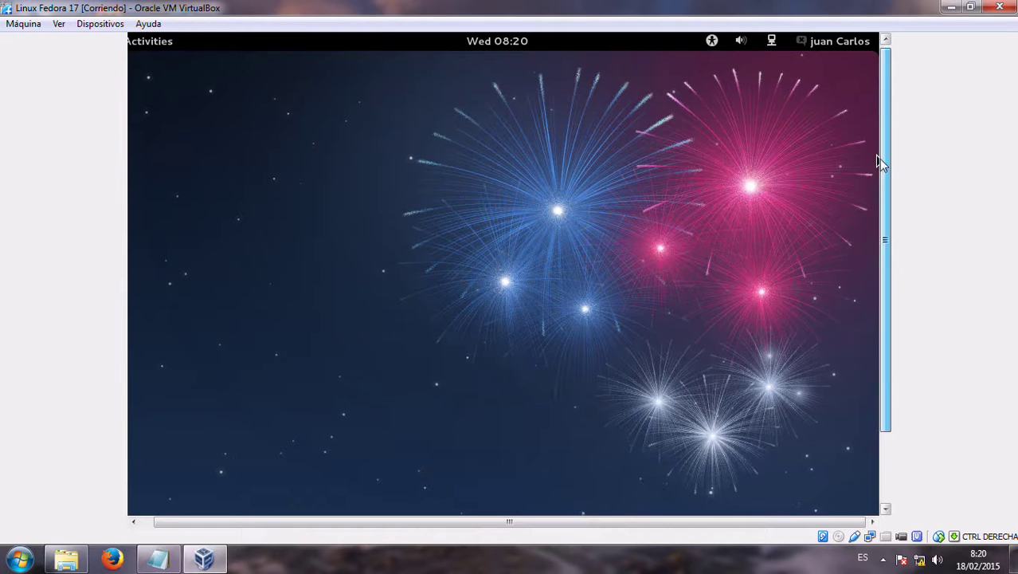
Power off the Fedora virtual machine with 'Apagar la máquina' and confirm
drag(884, 159, 859, 396)
drag(886, 198, 893, 97)
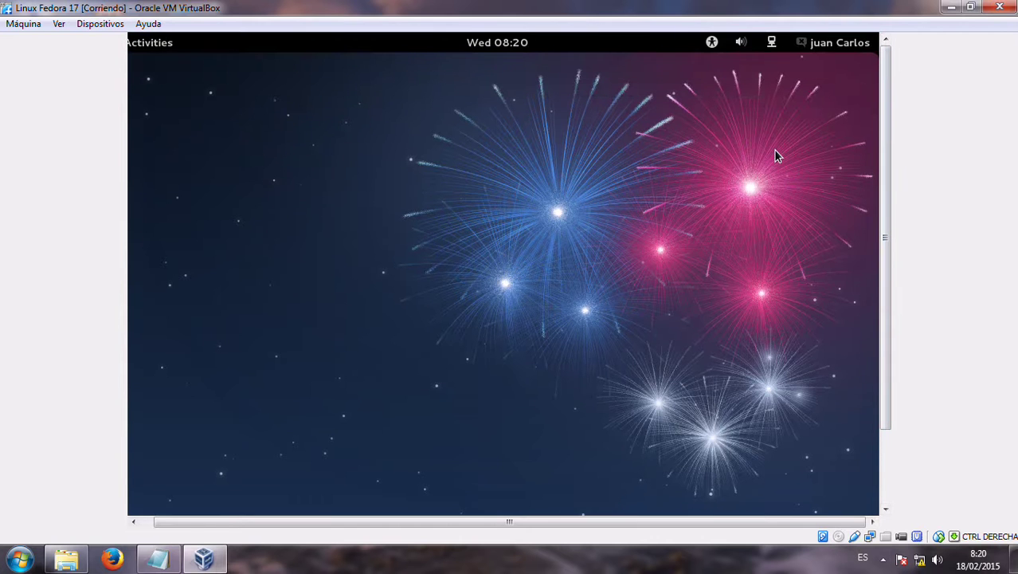
click(997, 7)
click(495, 289)
click(477, 318)
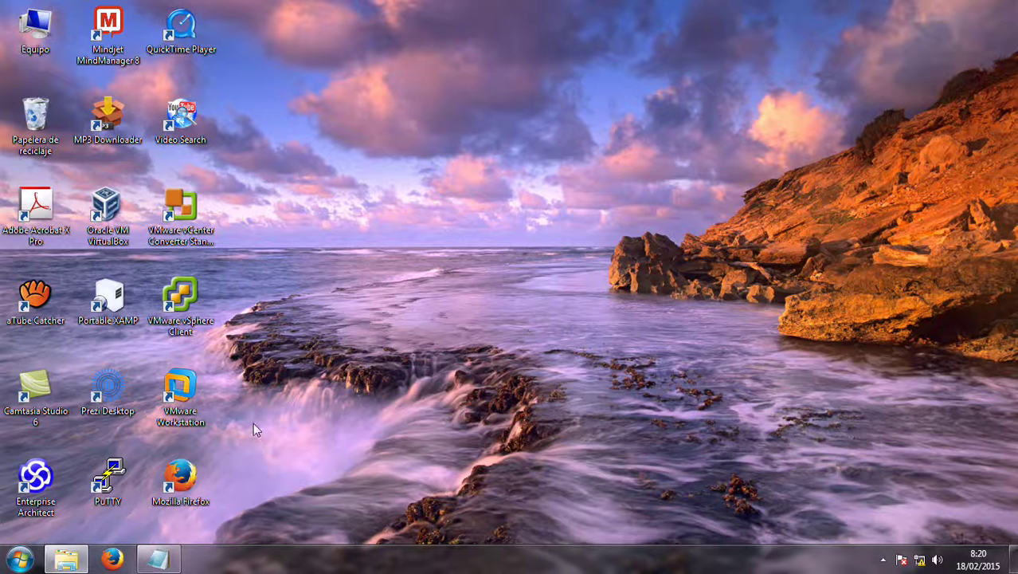
Start Linux Fedora 17 again from the VirtualBox Manager and shrink its window
double_click(108, 208)
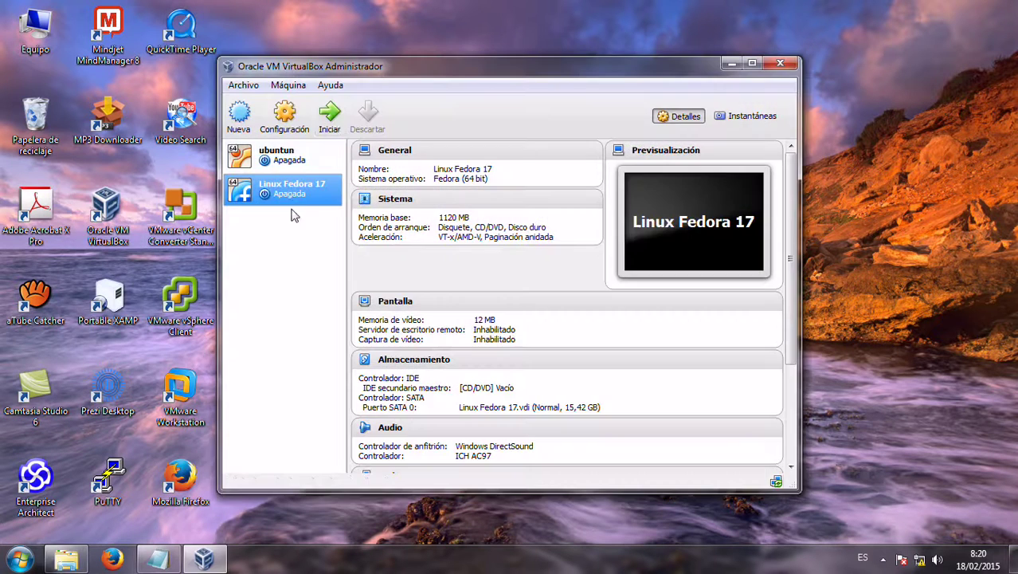
click(340, 119)
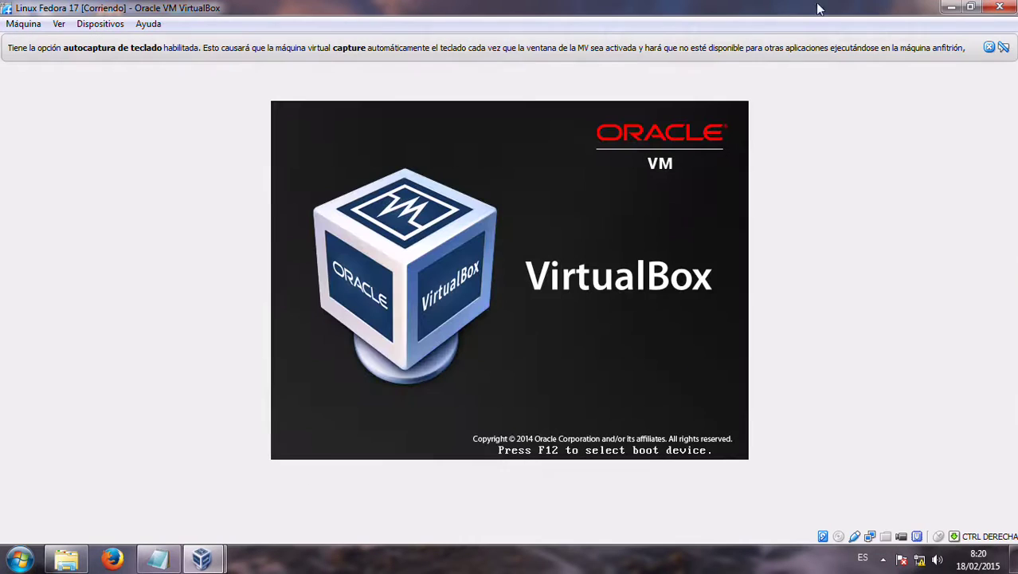
click(989, 47)
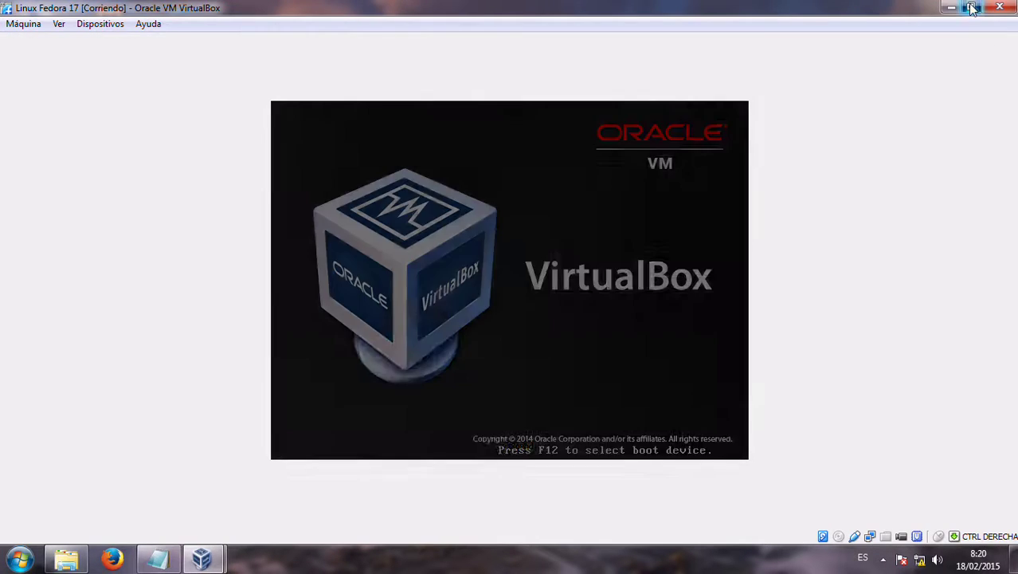
Minimize the manager, center the VM window and dismiss the mouse-integration notice
click(731, 63)
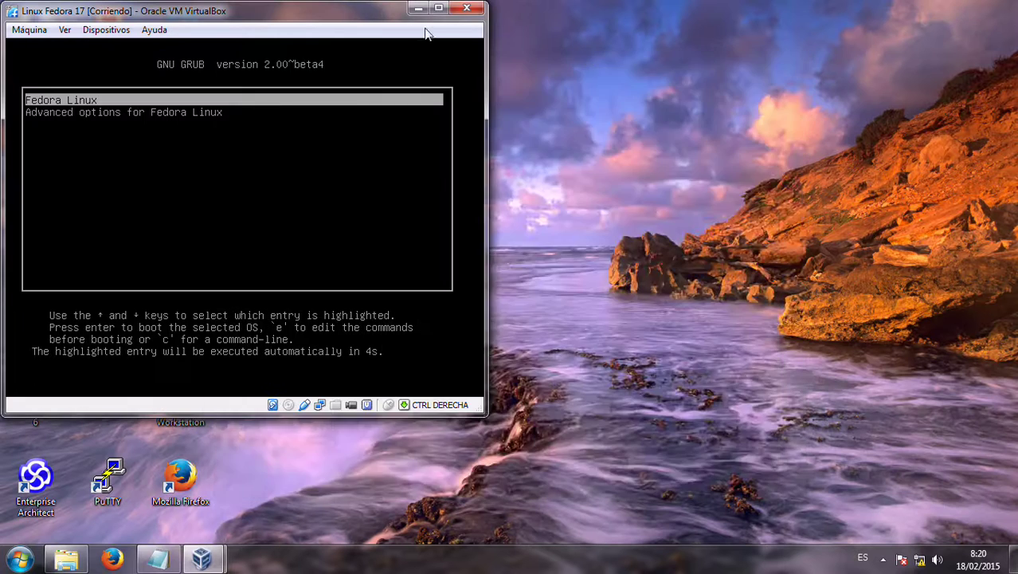
drag(380, 12, 710, 35)
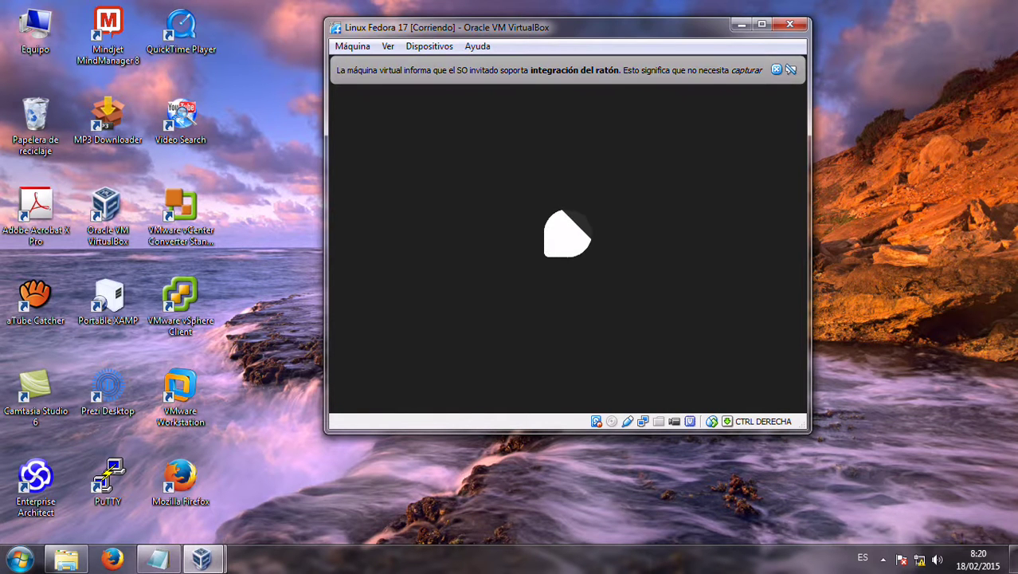
click(775, 69)
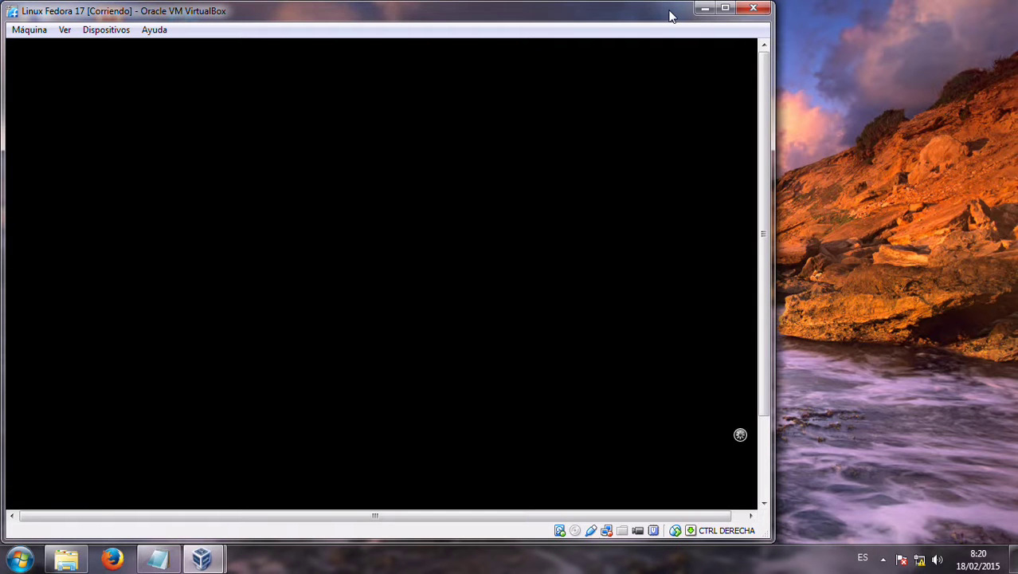
drag(673, 19, 857, 22)
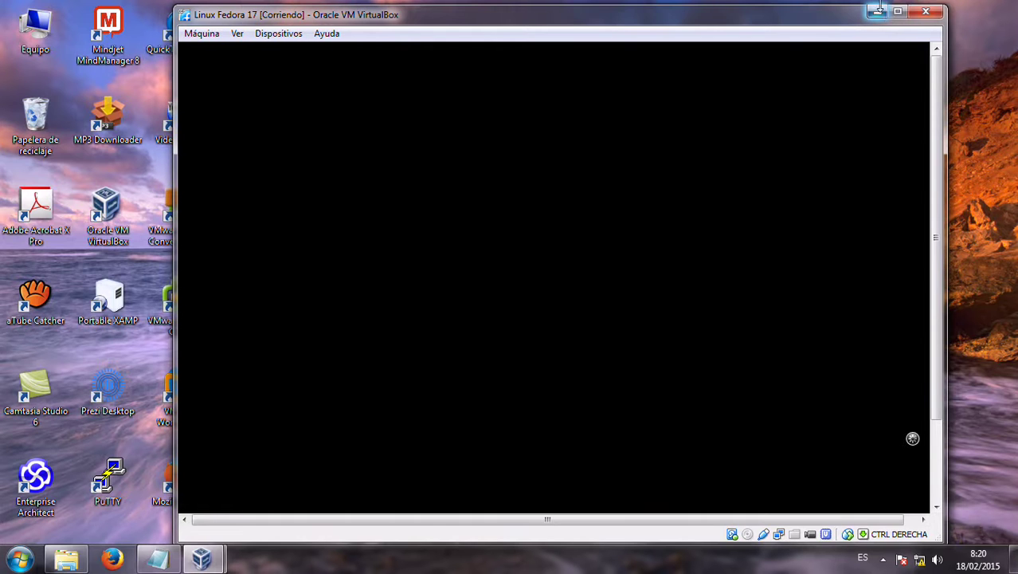
drag(936, 159, 929, 248)
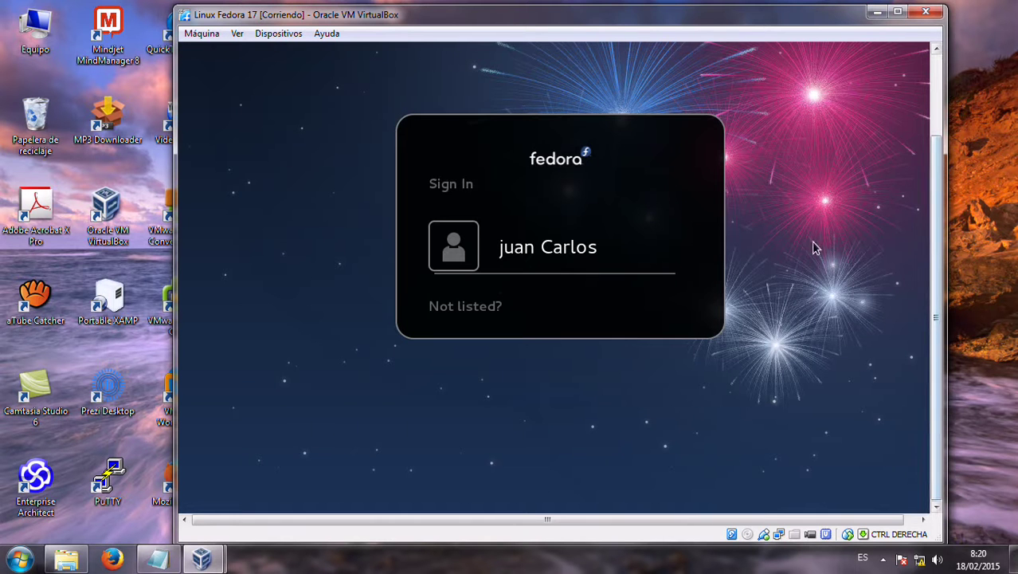
Sign in to the user account with its password at the Fedora login screen
click(548, 247)
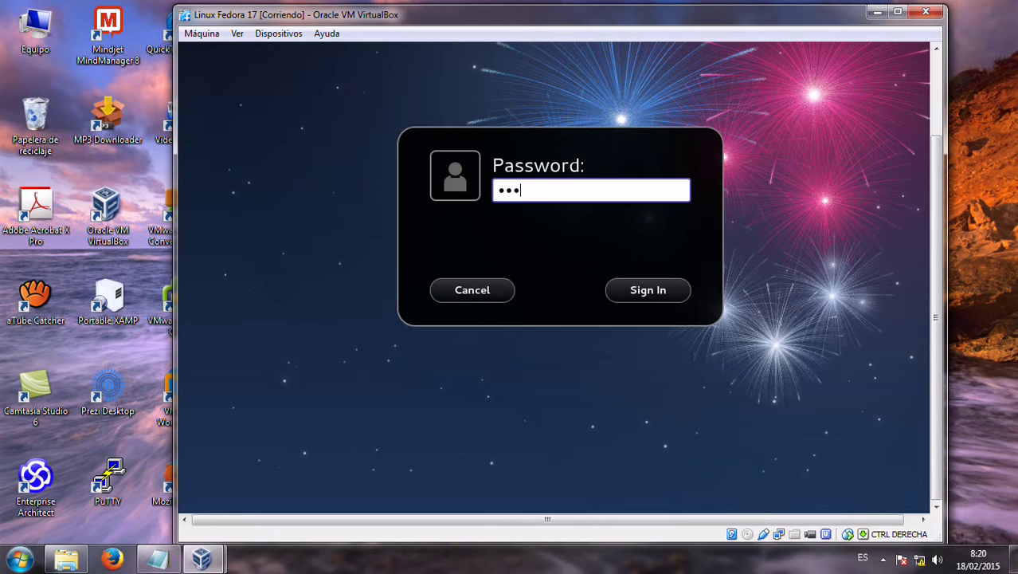
key(Return)
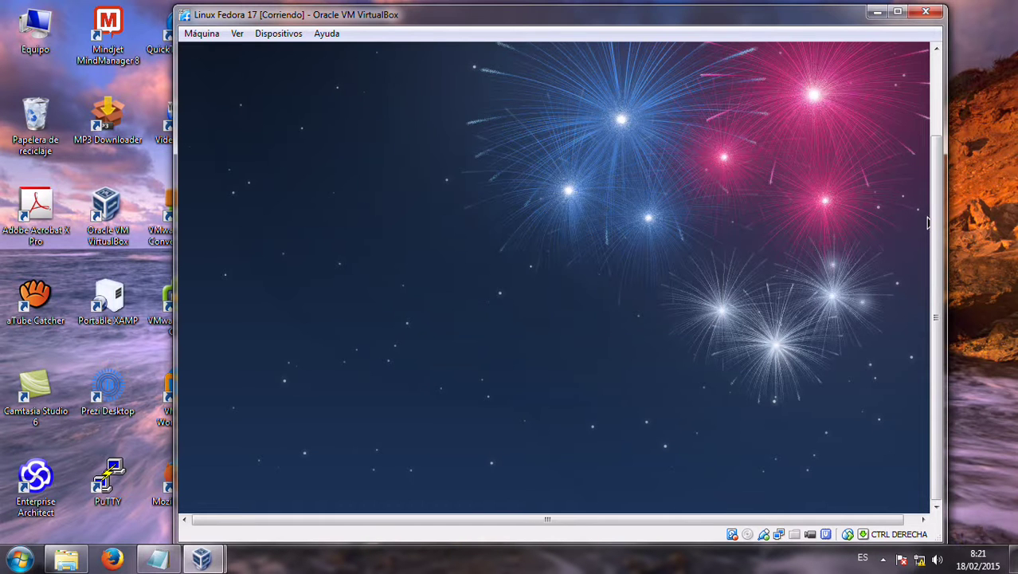
drag(935, 217, 928, 100)
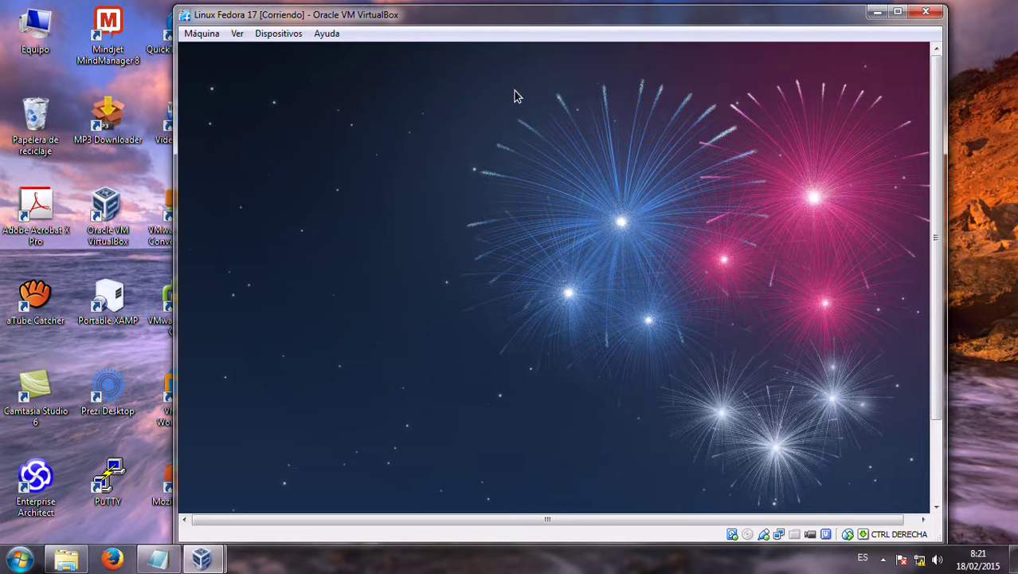
Browse the VM's Máquina, Dispositivos and Ver menus, dismiss the folder-rename prompt, then minimize the window
click(199, 34)
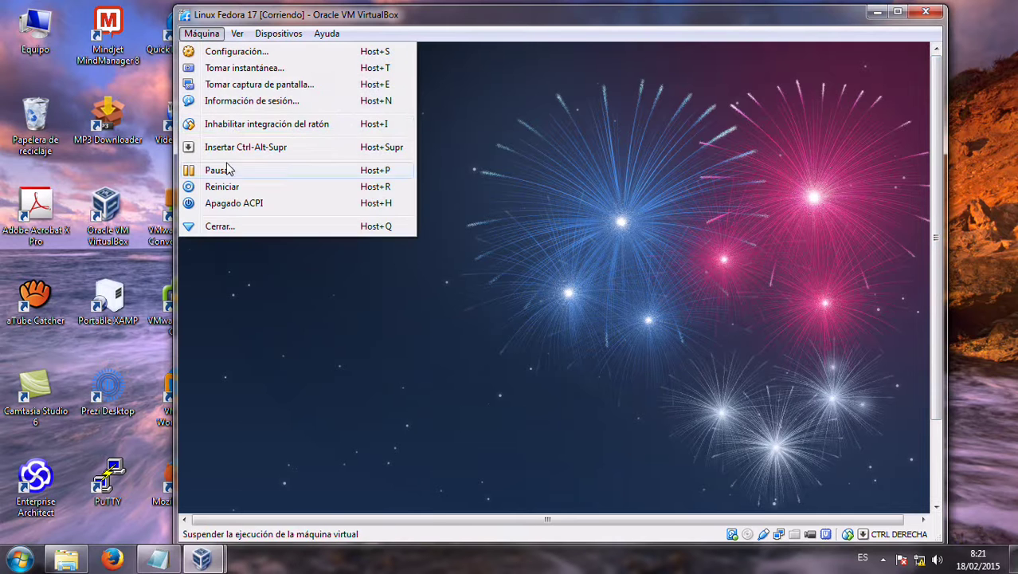
mouse_move(261, 41)
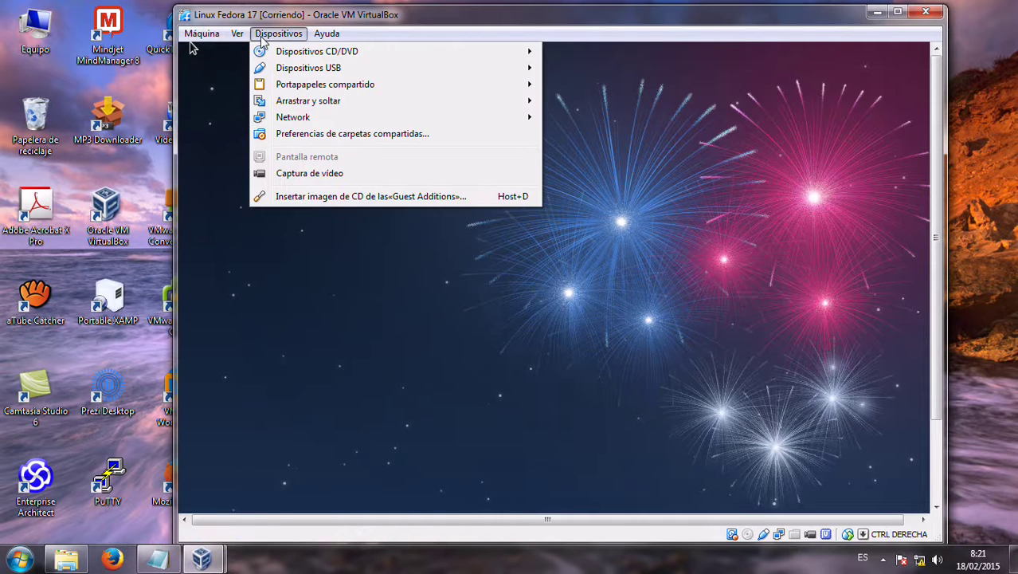
mouse_move(188, 41)
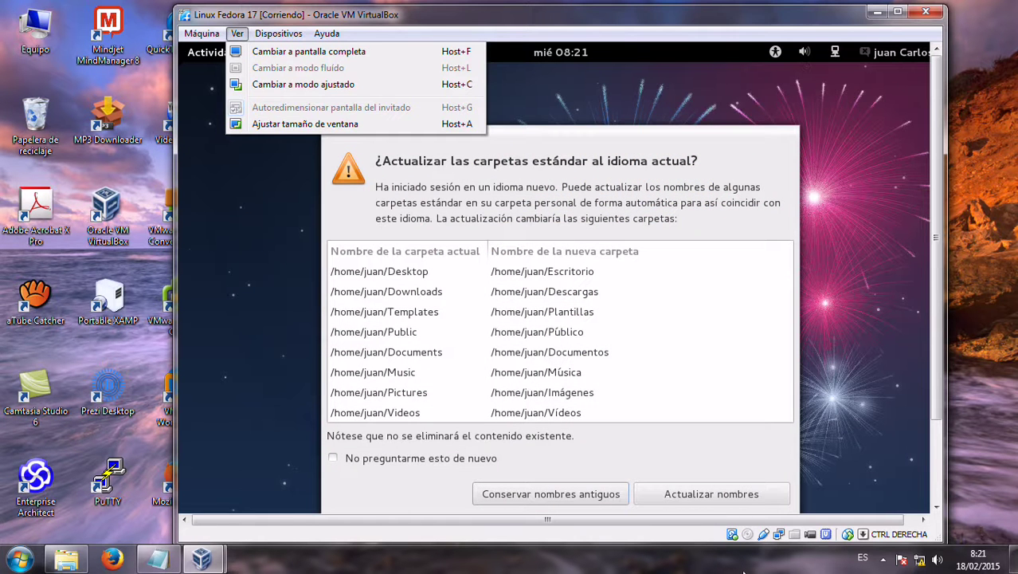
click(762, 497)
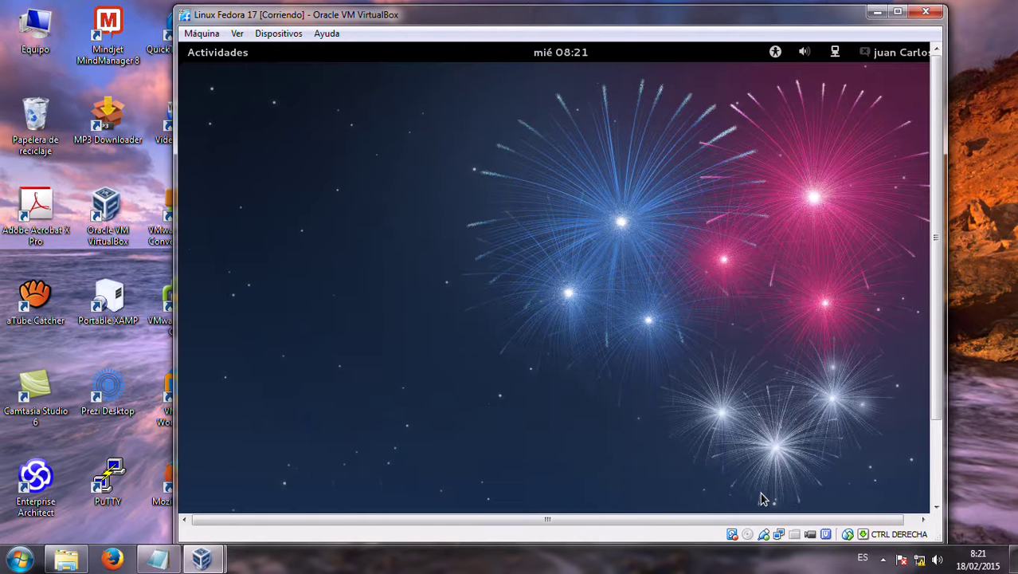
click(878, 13)
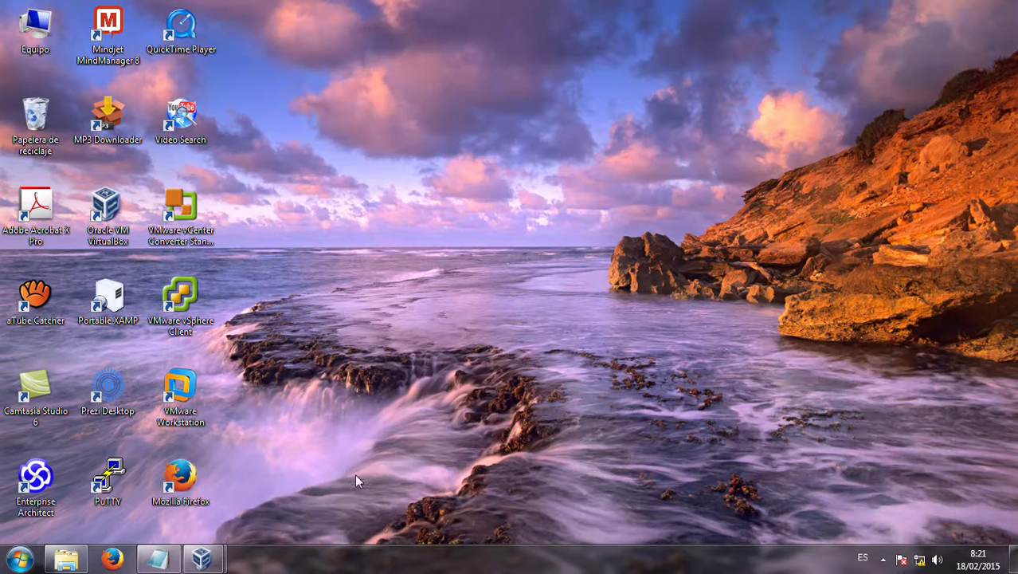
In Red settings, set Adaptador puente on the Realtek PCIe GBE Family Controller, promiscuous mode Permitir todo
mouse_move(225, 562)
click(155, 487)
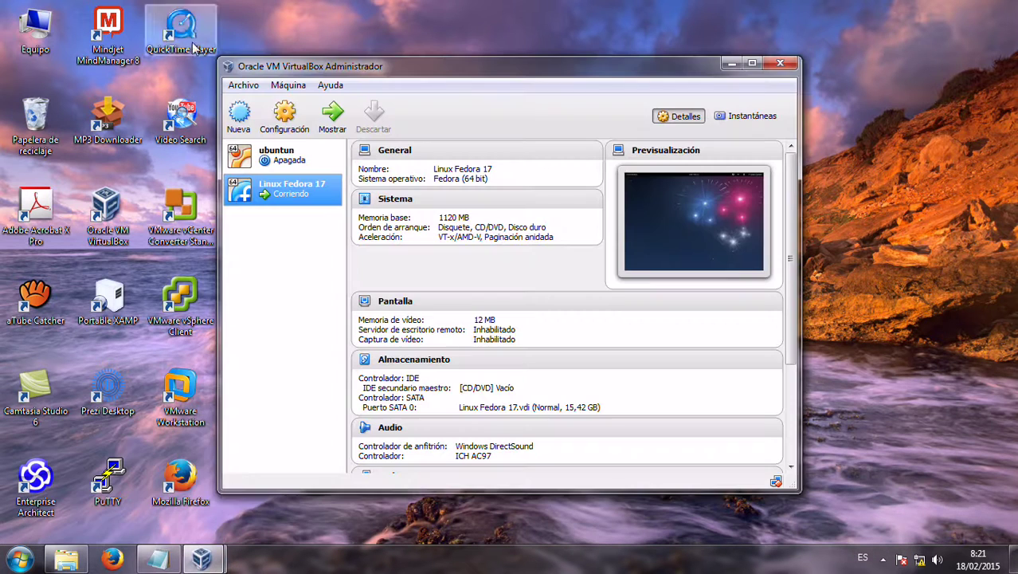
click(284, 121)
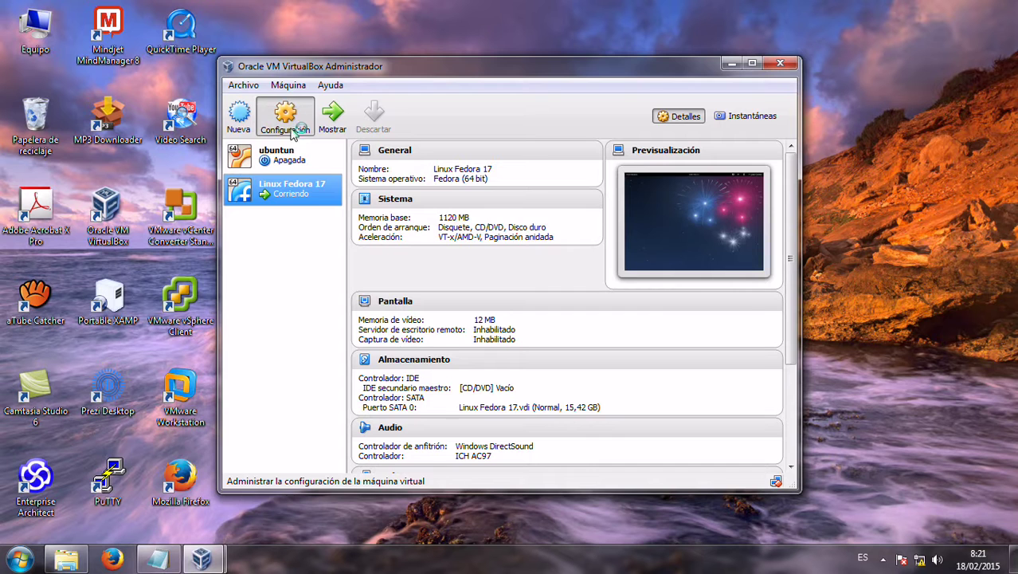
click(306, 224)
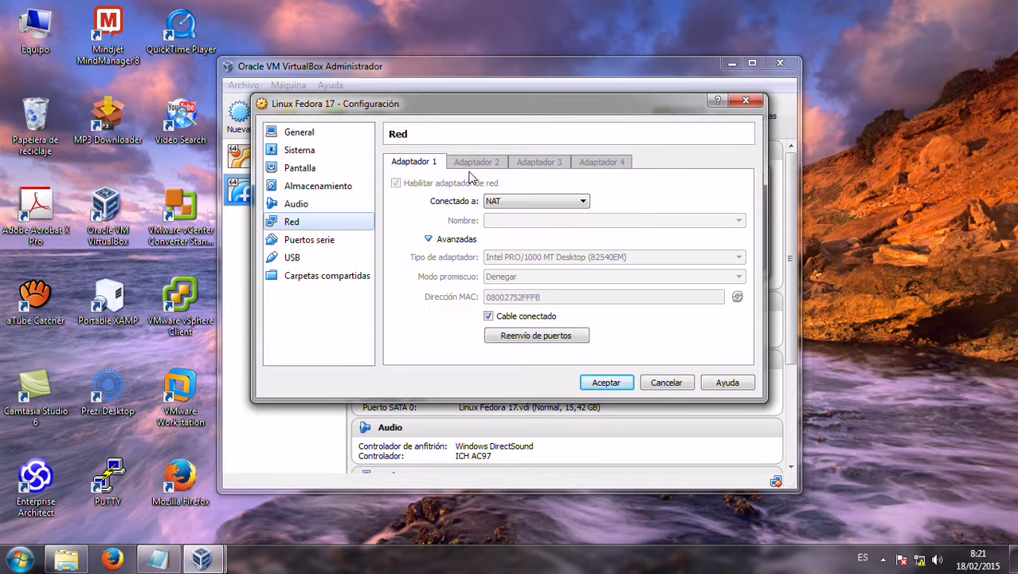
click(532, 207)
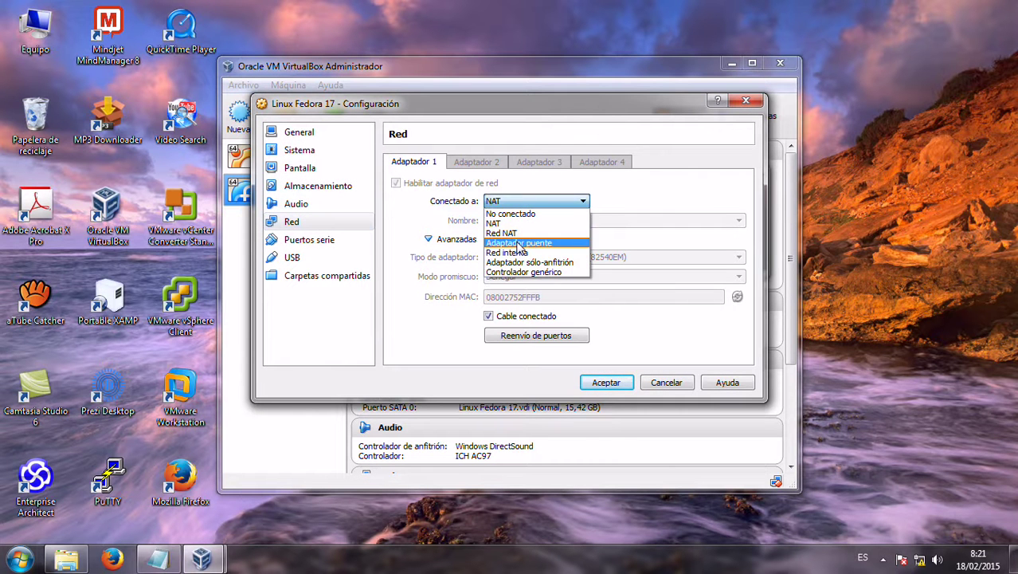
click(562, 240)
click(567, 223)
click(538, 233)
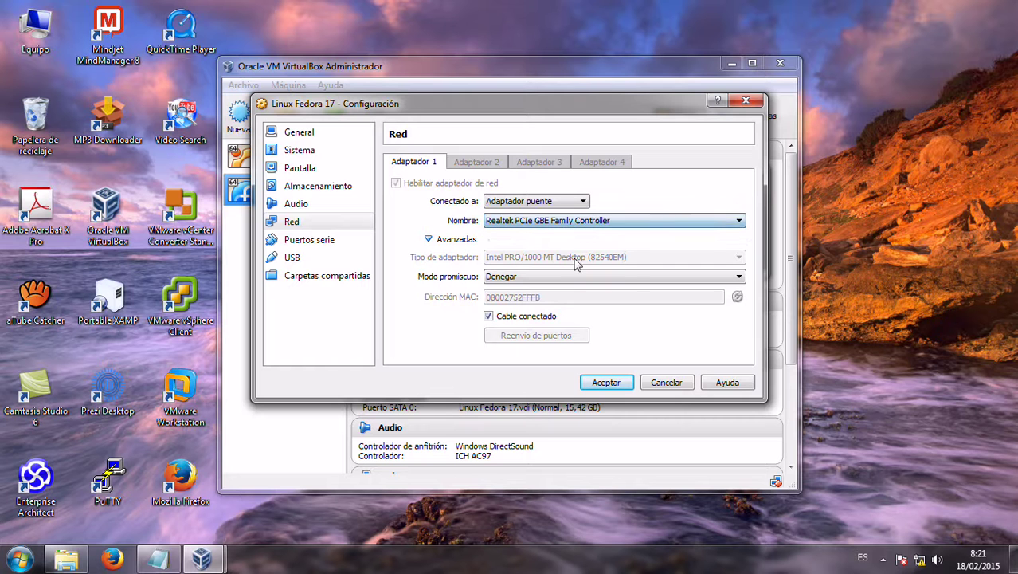
click(550, 282)
click(542, 314)
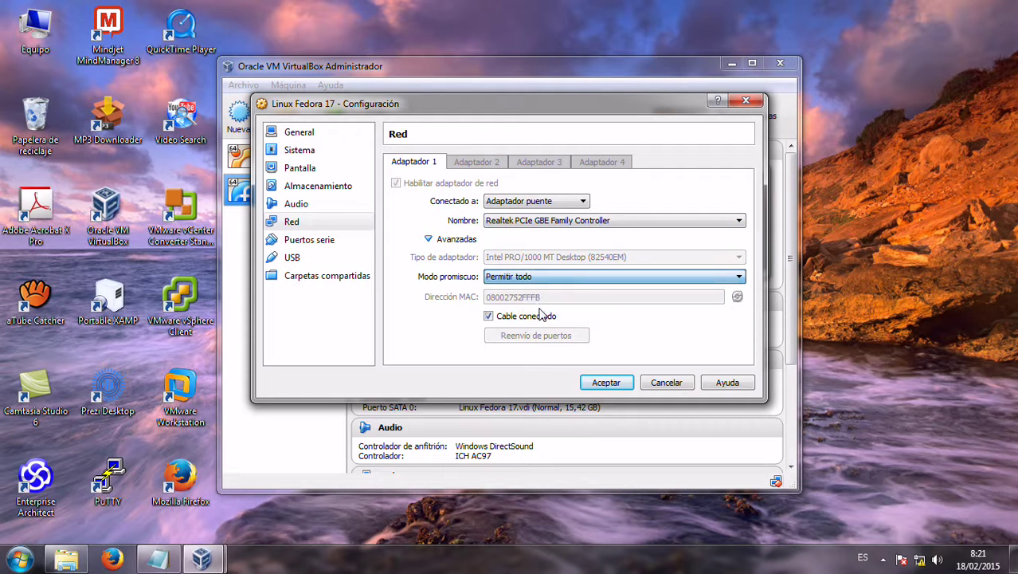
click(603, 383)
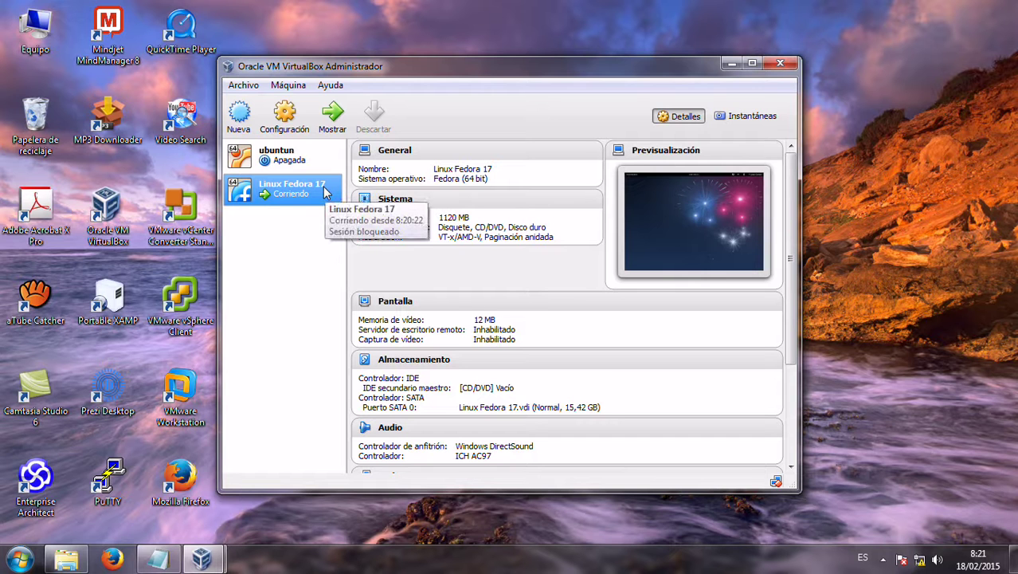
Return to the Fedora VM, open Conexiones de red, and start adding a wired connection beside System p2p1
click(225, 561)
click(266, 518)
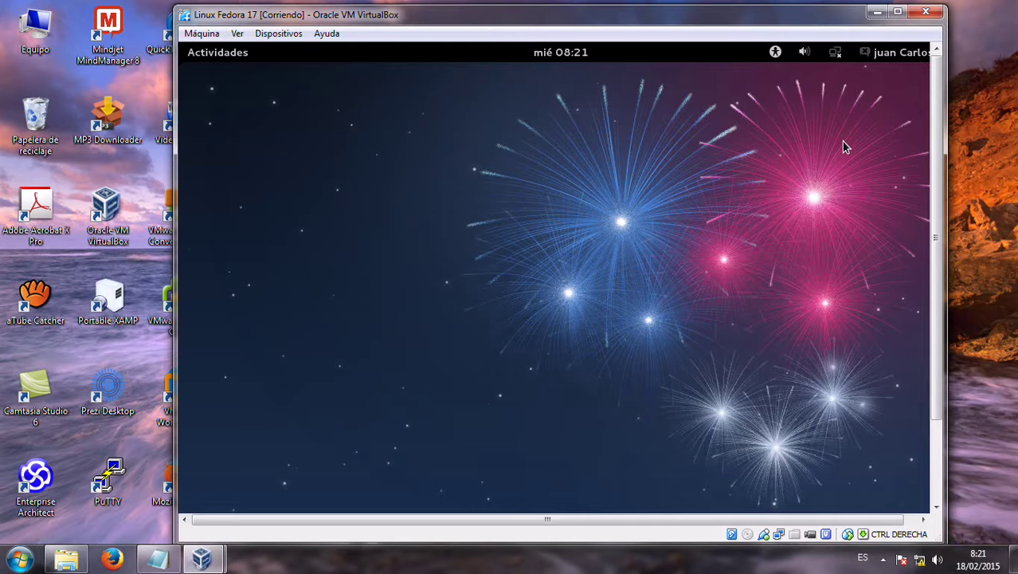
key(super)
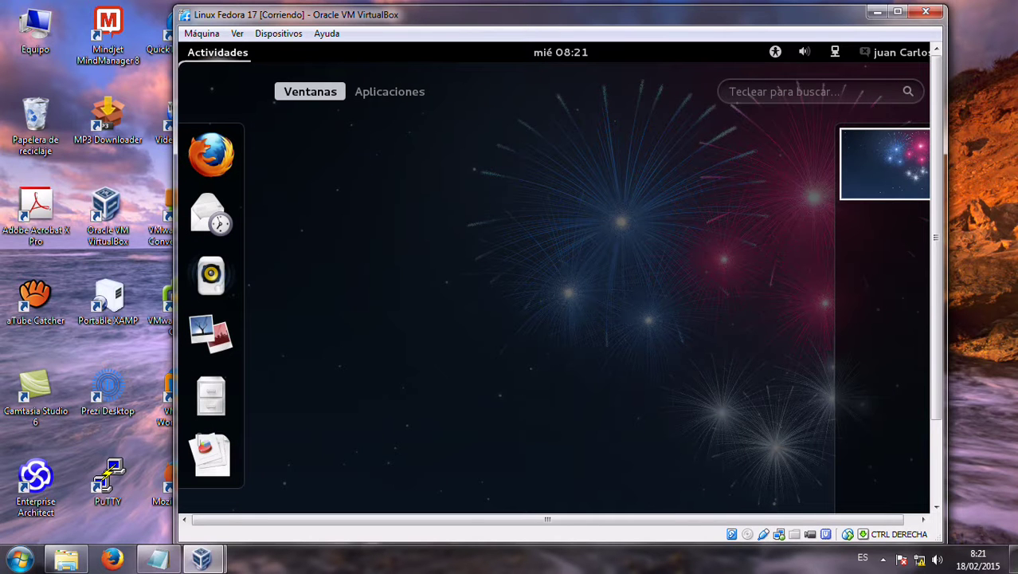
text(red)
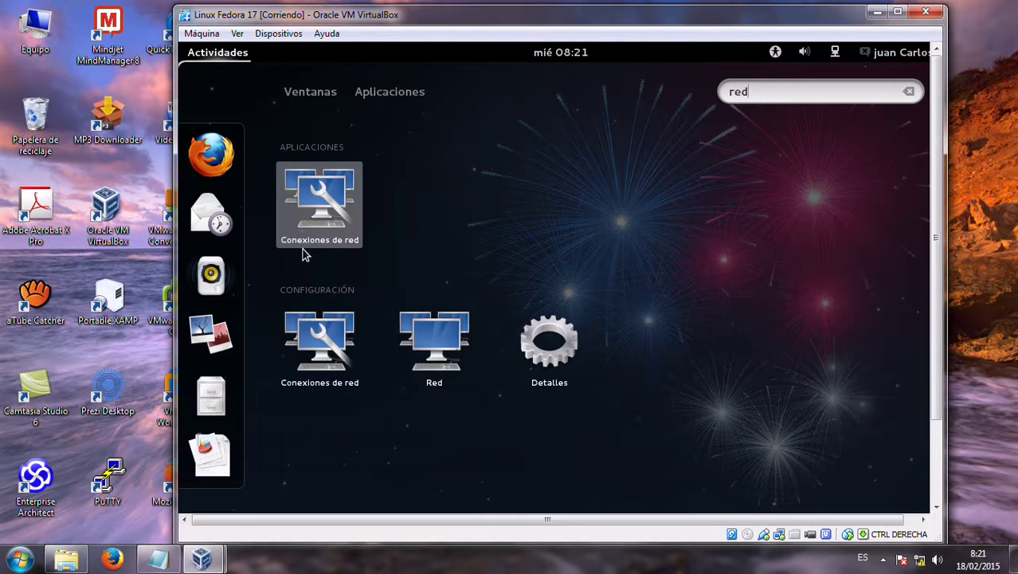
click(314, 231)
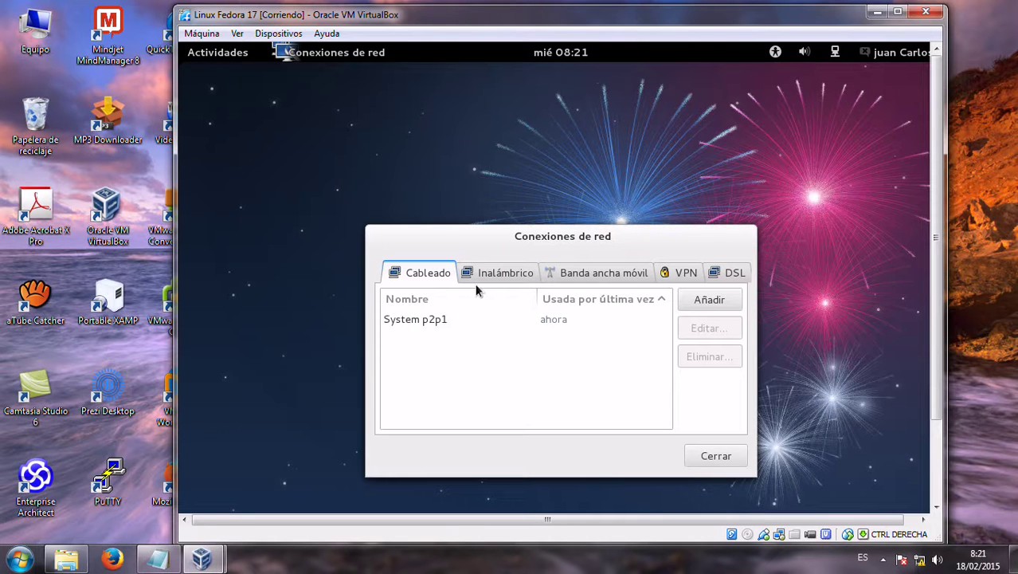
click(478, 320)
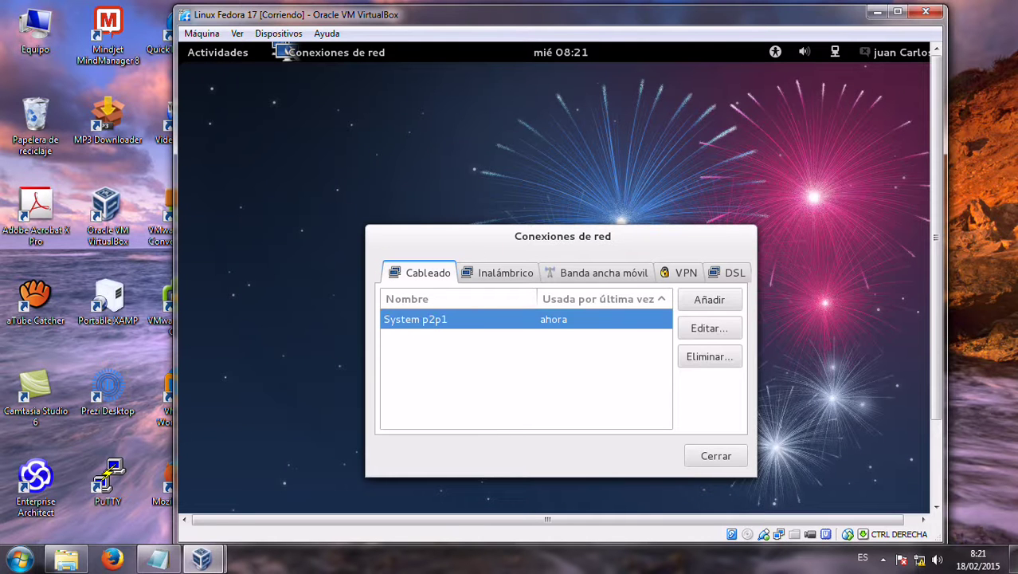
click(721, 300)
Set the new connection's IPv4 method to Manual and add the address 192.168.0.2
click(564, 235)
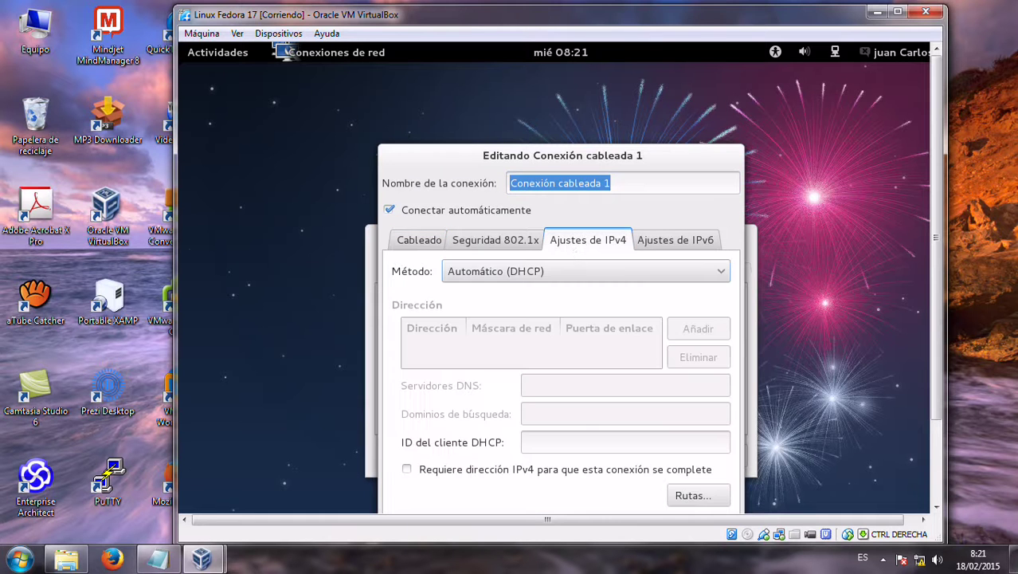
click(510, 276)
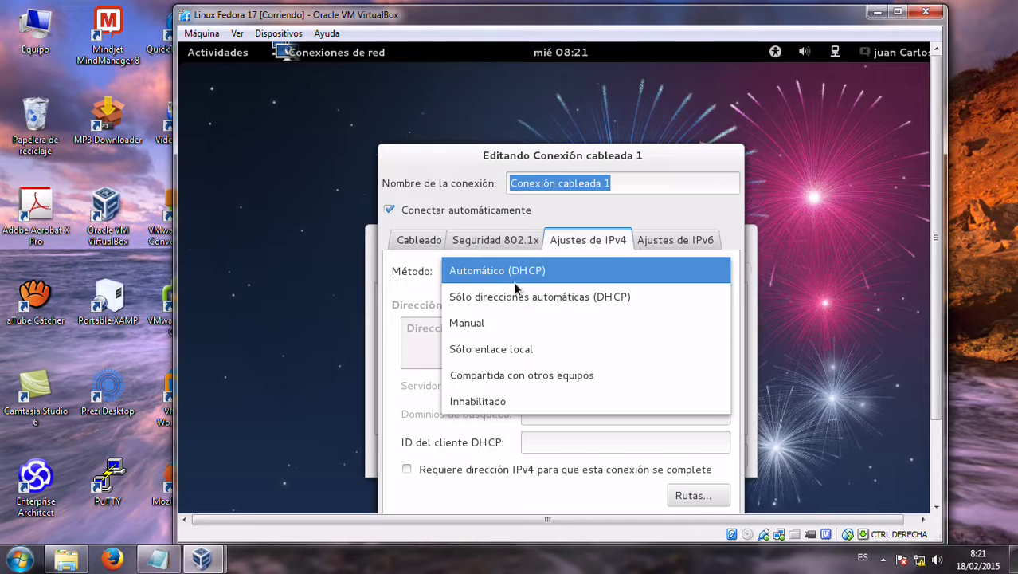
click(502, 322)
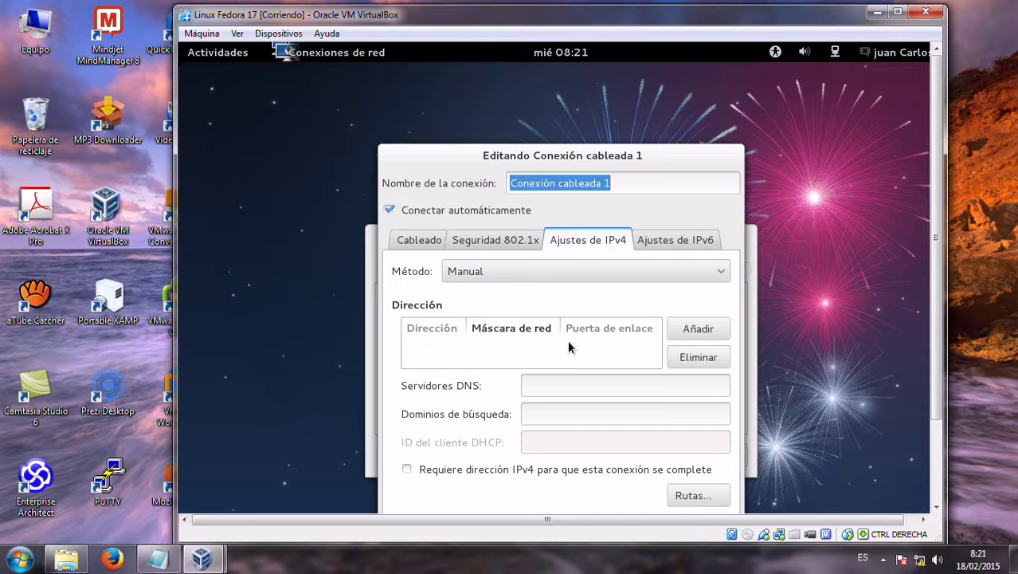
click(698, 329)
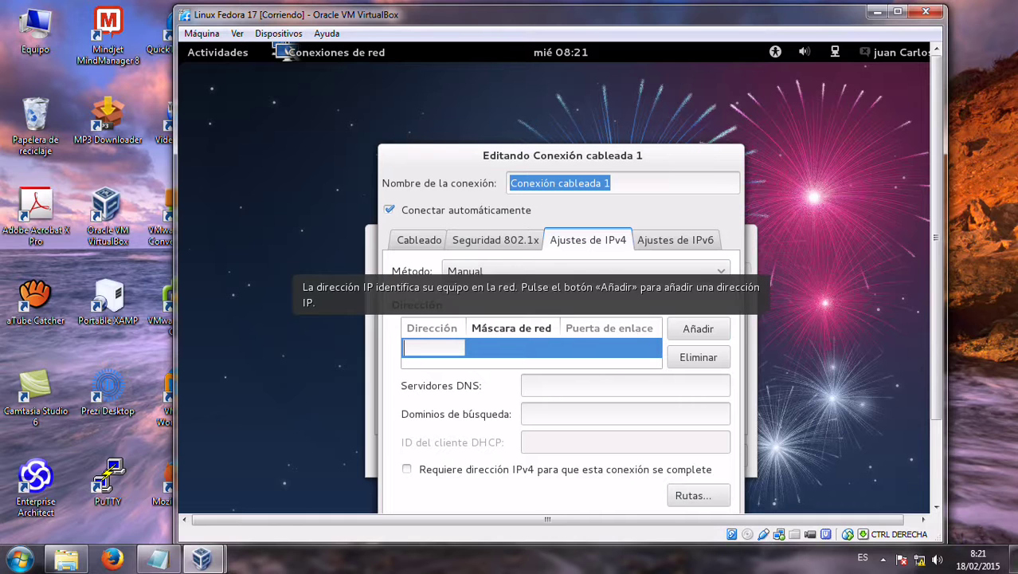
text(192.168.0)
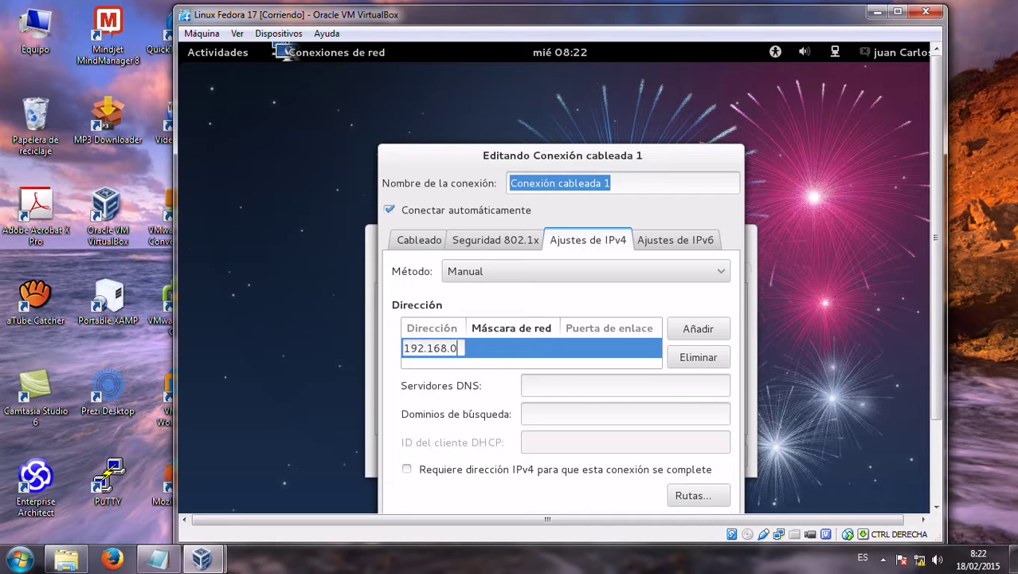
text(.2)
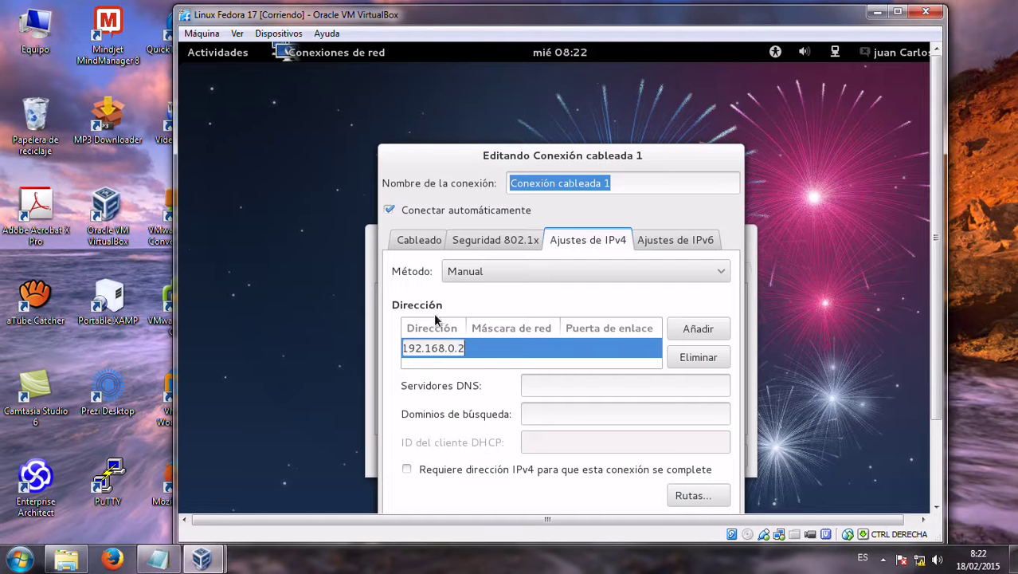
click(505, 349)
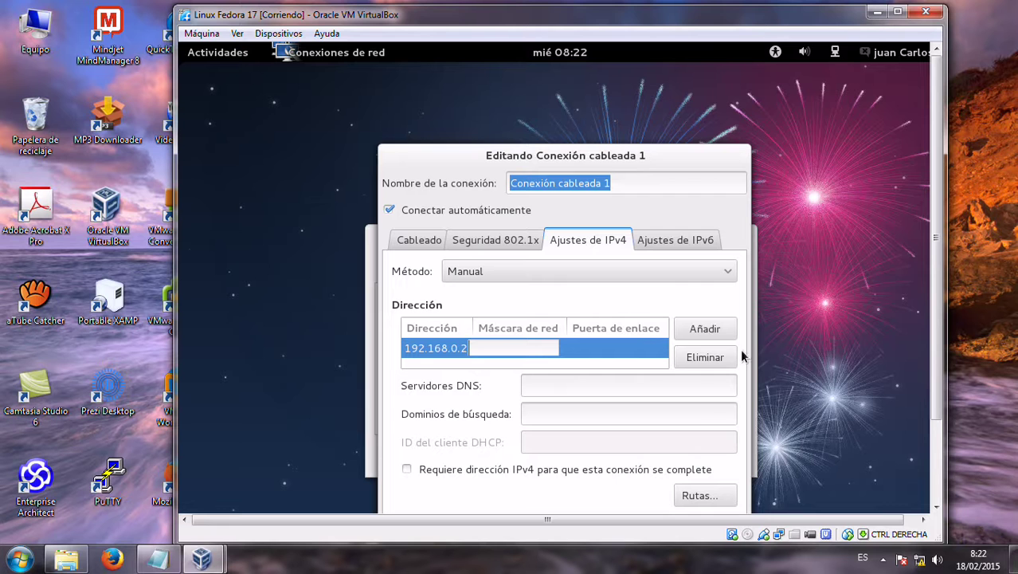
Give the address netmask 255.255.255.0 and save the connection
drag(680, 161, 677, 101)
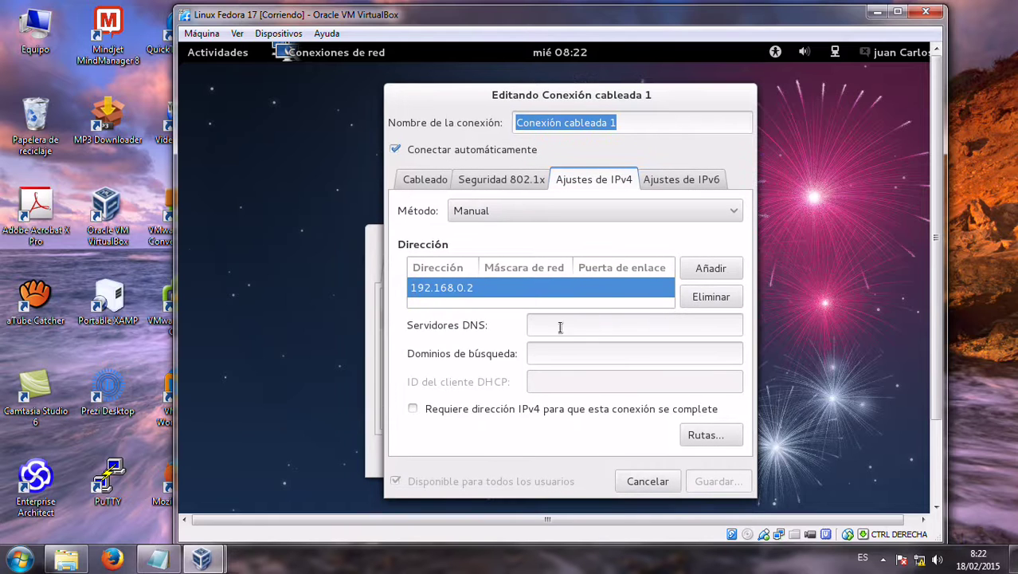
click(534, 287)
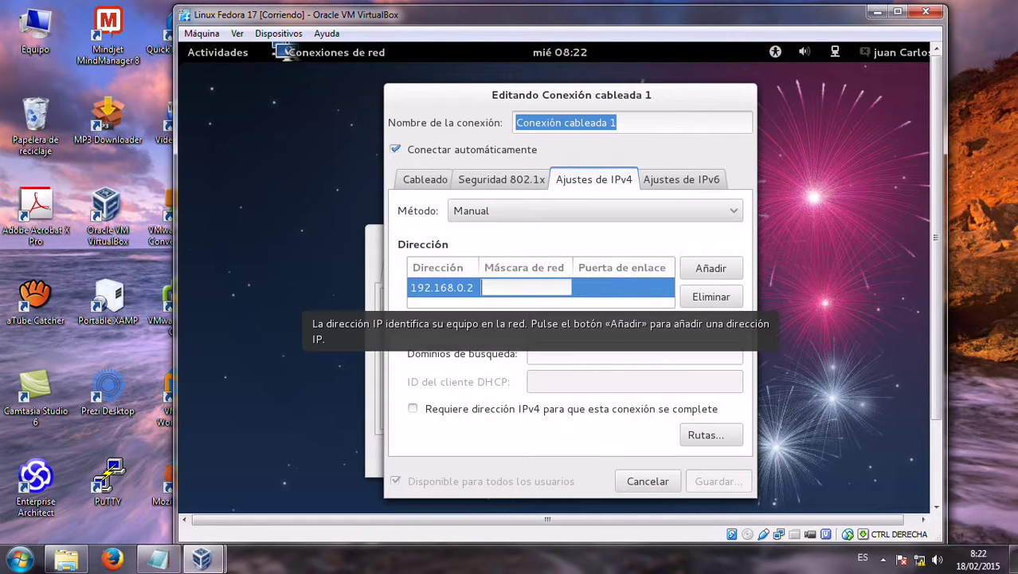
text(255.255.255.0)
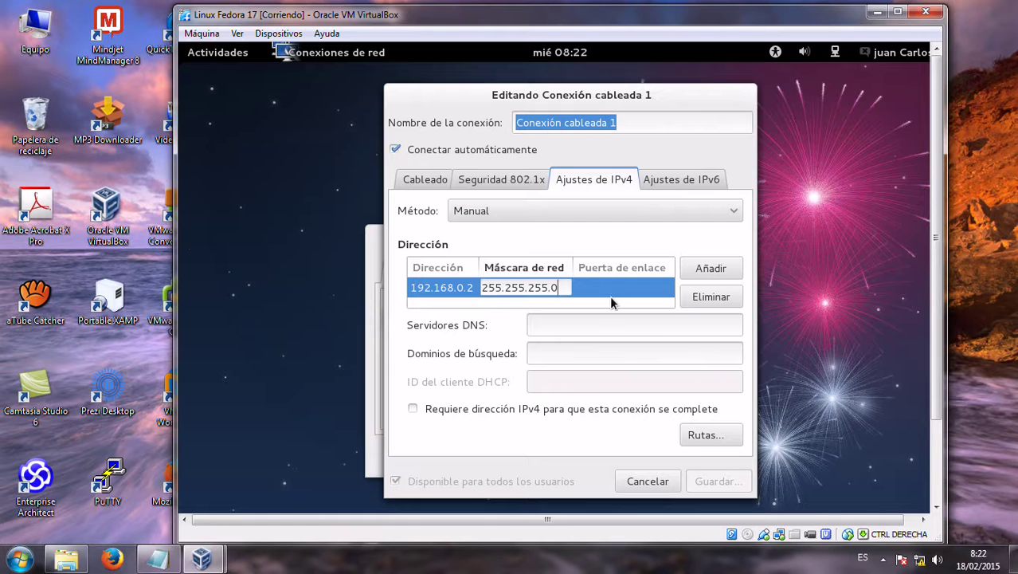
key(Return)
click(717, 481)
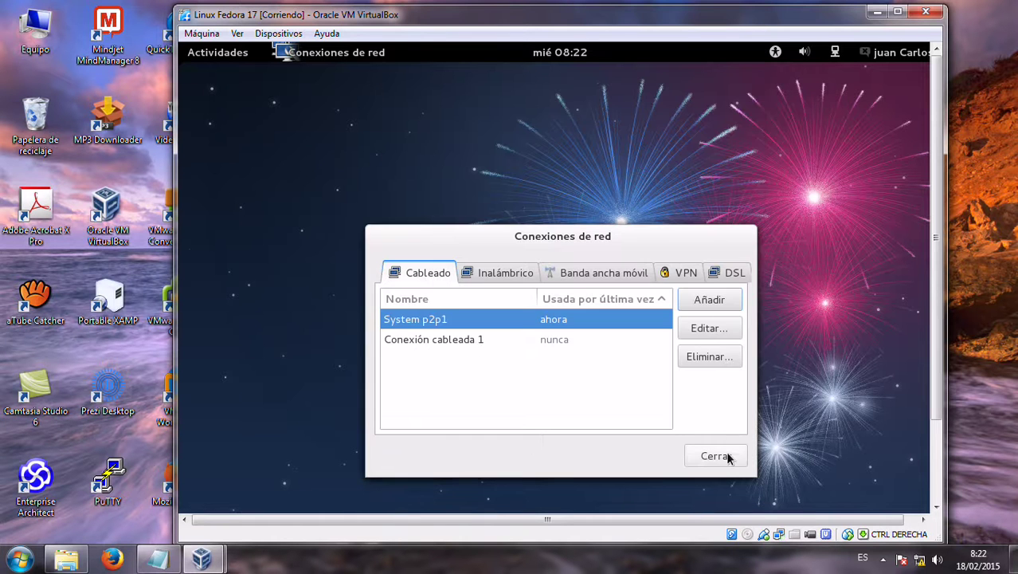
Close Network Connections, open a Terminal, and switch to root with su root and the root password
click(725, 455)
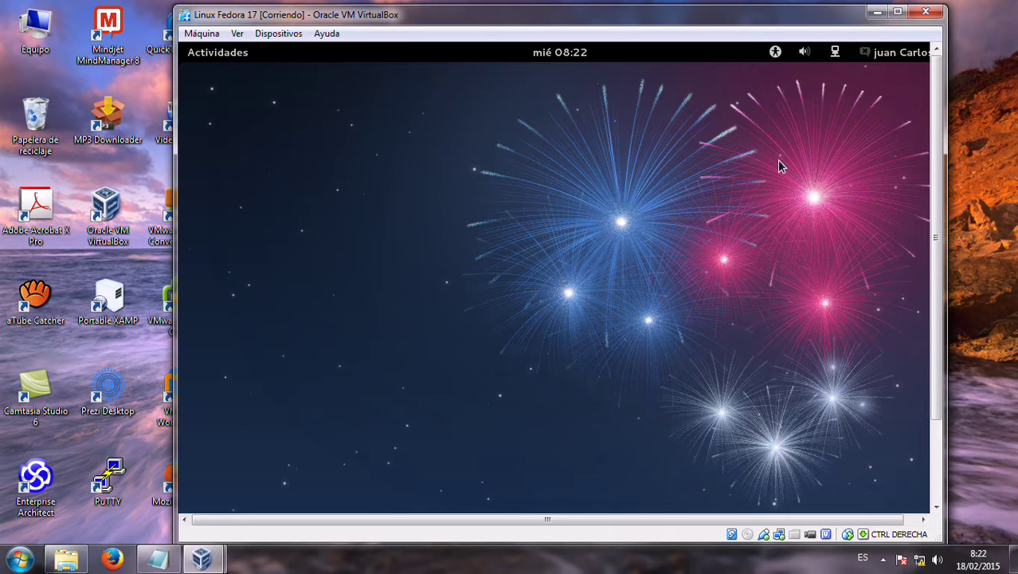
key(super)
text(ter)
click(359, 220)
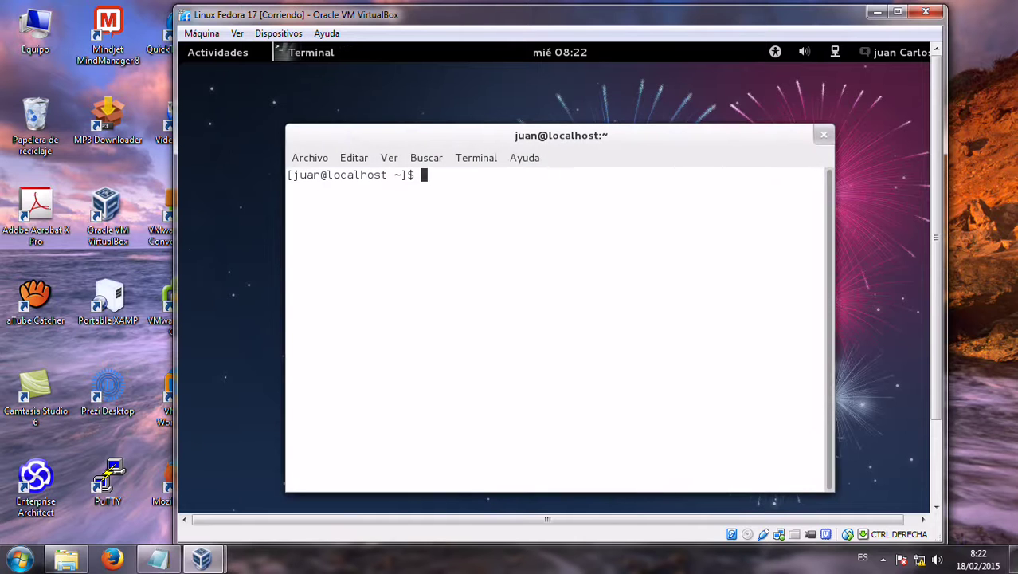
text(su root)
key(Return)
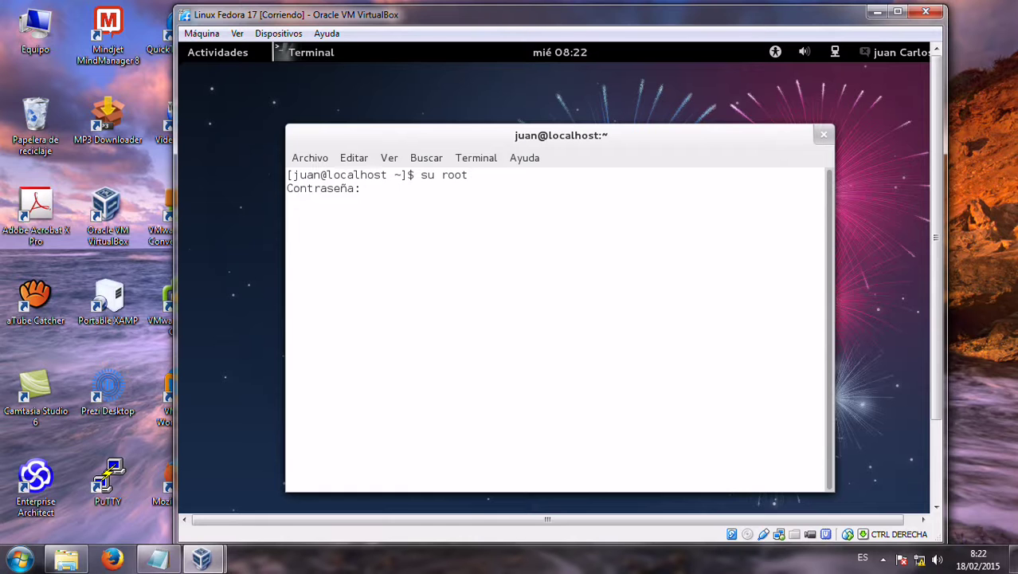
key(Return)
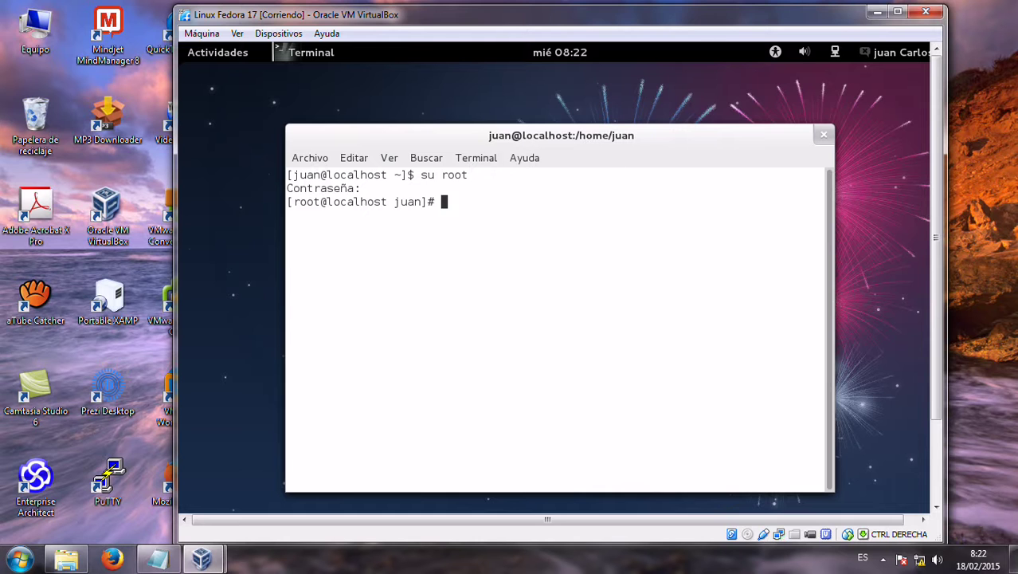
Run ifconfig p2p1 192.168.0.2 netmask 255.255.255.0 as root
text(ifconfig p2p1 1)
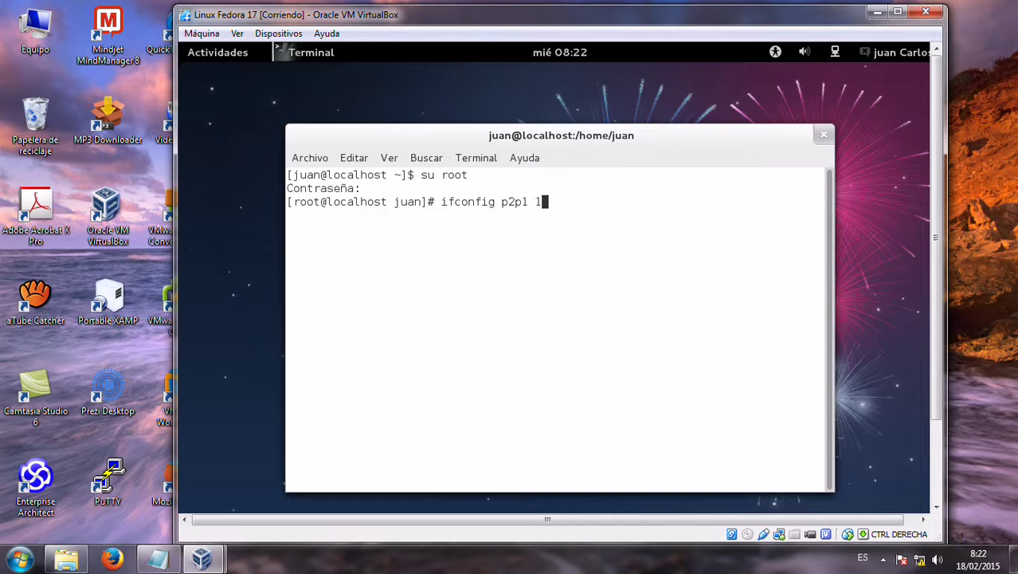
text(92.168.0.2 )
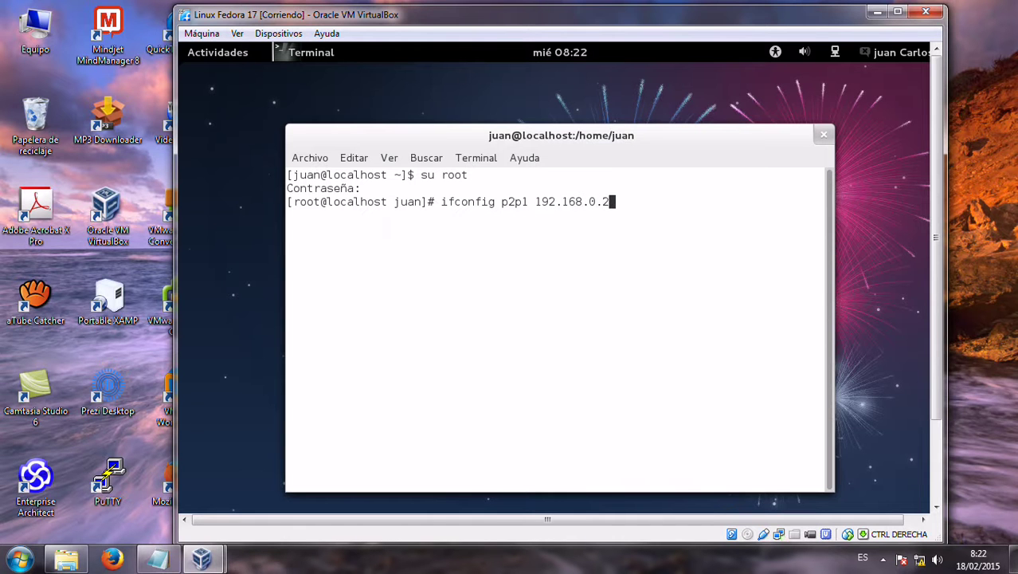
text(netmask )
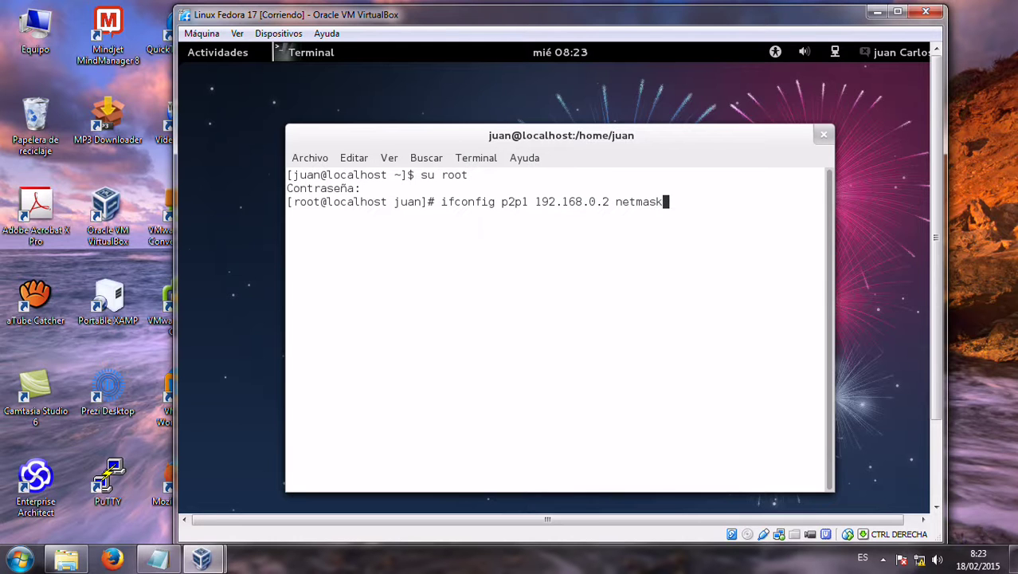
text(255.255.255.)
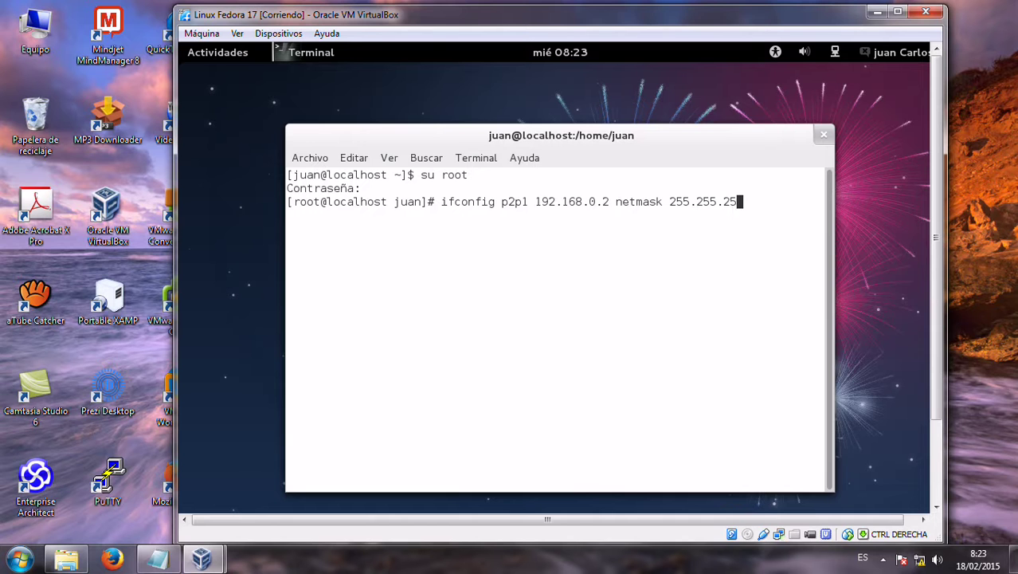
text(0)
key(Return)
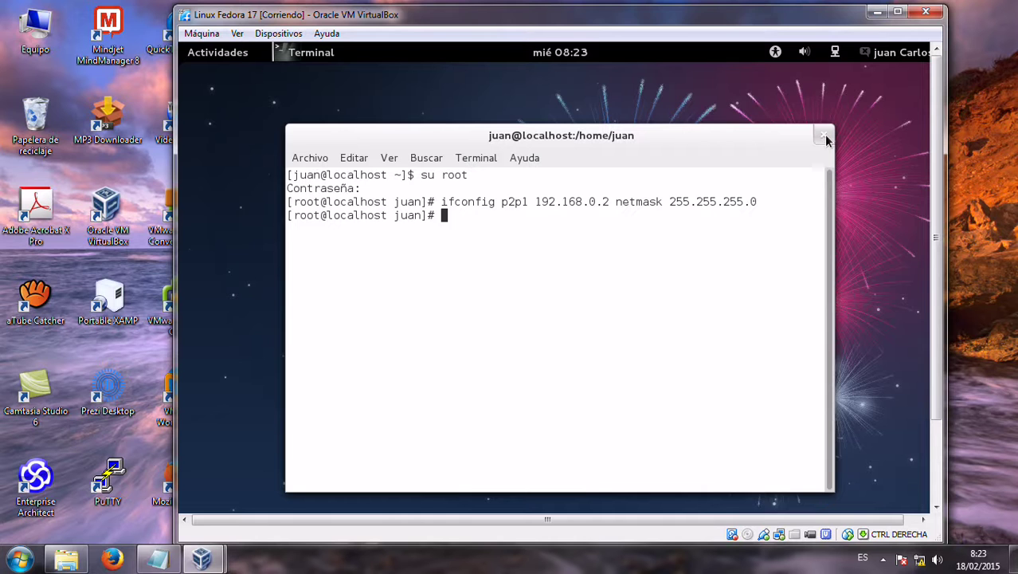
text(clear)
Clear and close the terminal, power off the Fedora VM, and quit the VirtualBox Manager
key(Return)
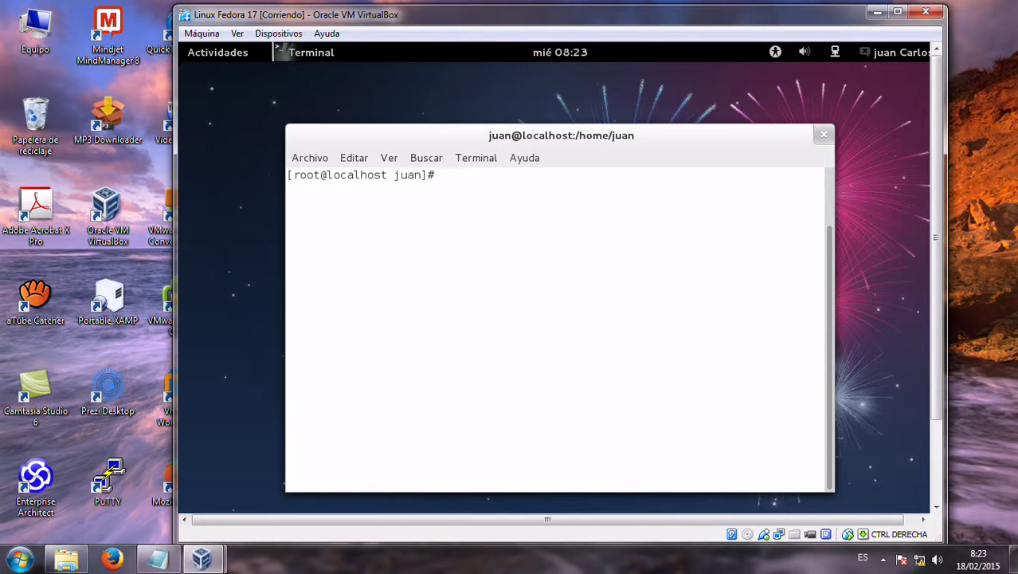
click(824, 135)
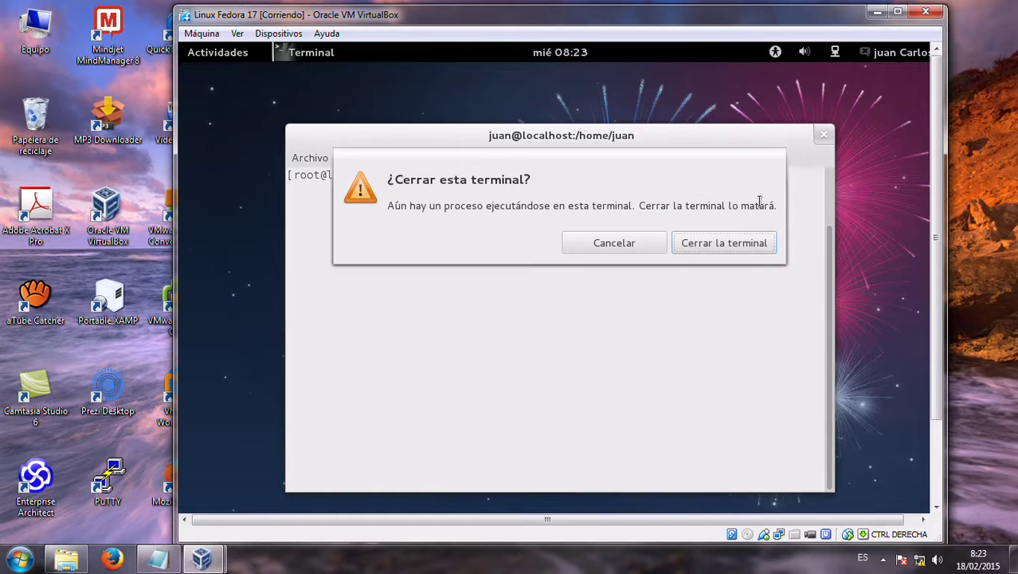
click(759, 237)
click(925, 12)
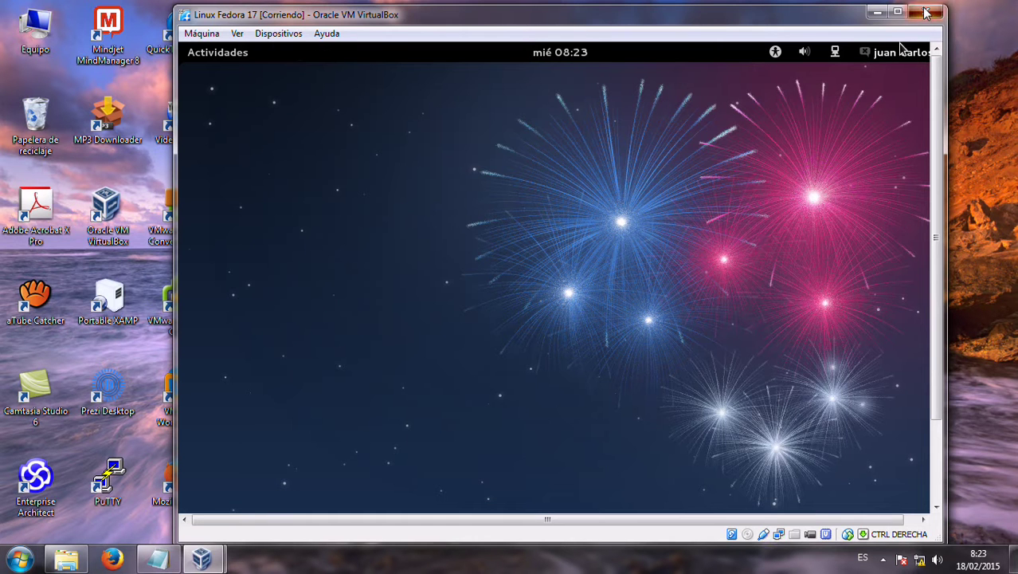
click(505, 321)
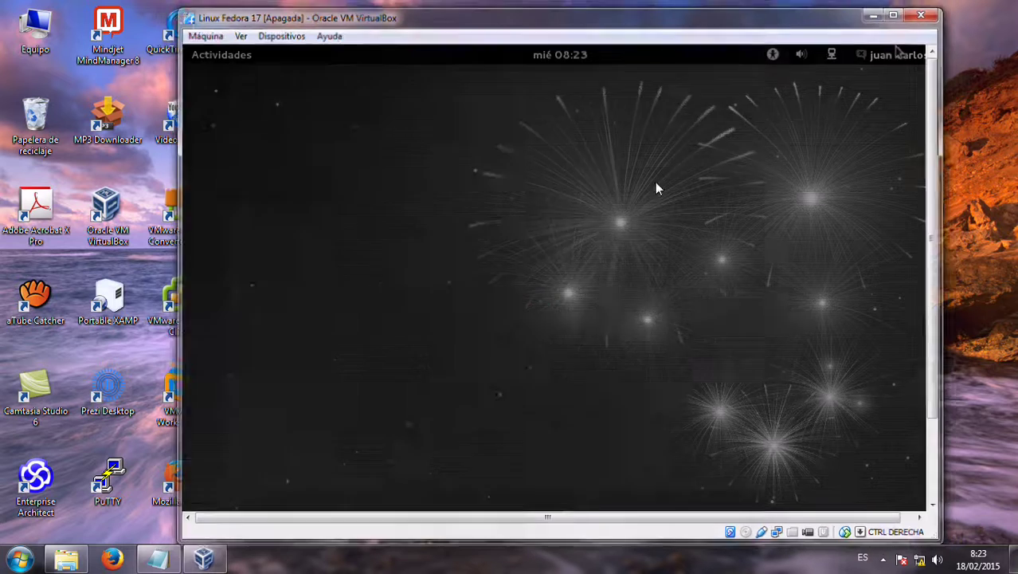
click(787, 67)
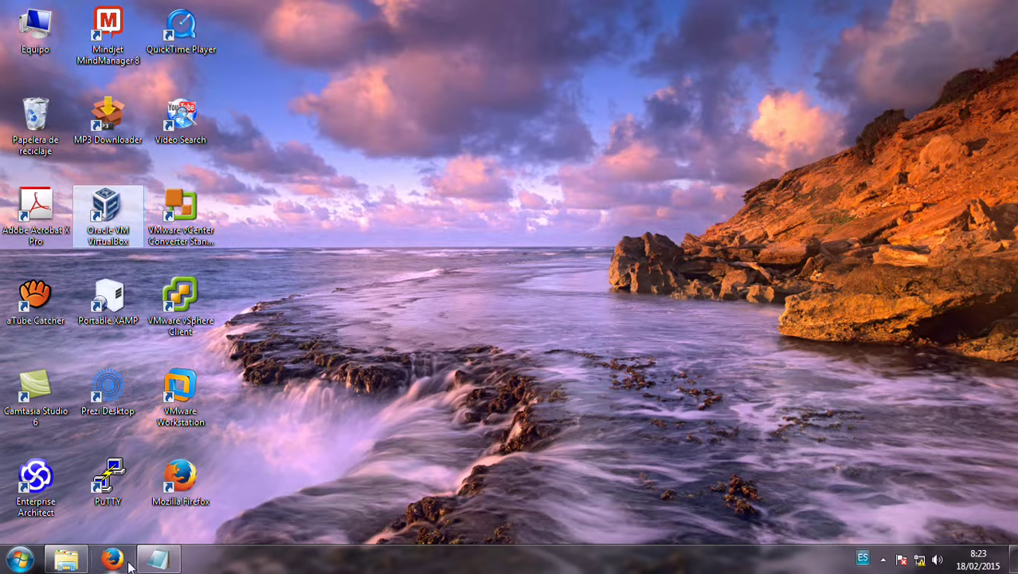
Replace the Notepad text with the 'Gracias...!!!! Atte.' closing note, then minimize Notepad
click(157, 558)
drag(434, 284, 293, 143)
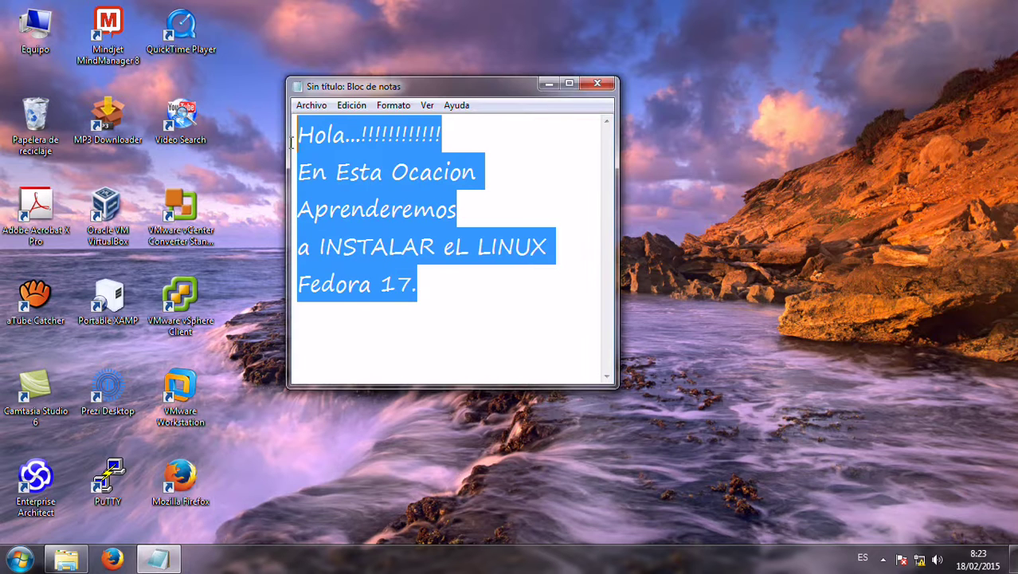
text(Gracias...!!!! Atte. Juan Carlos Morales V.)
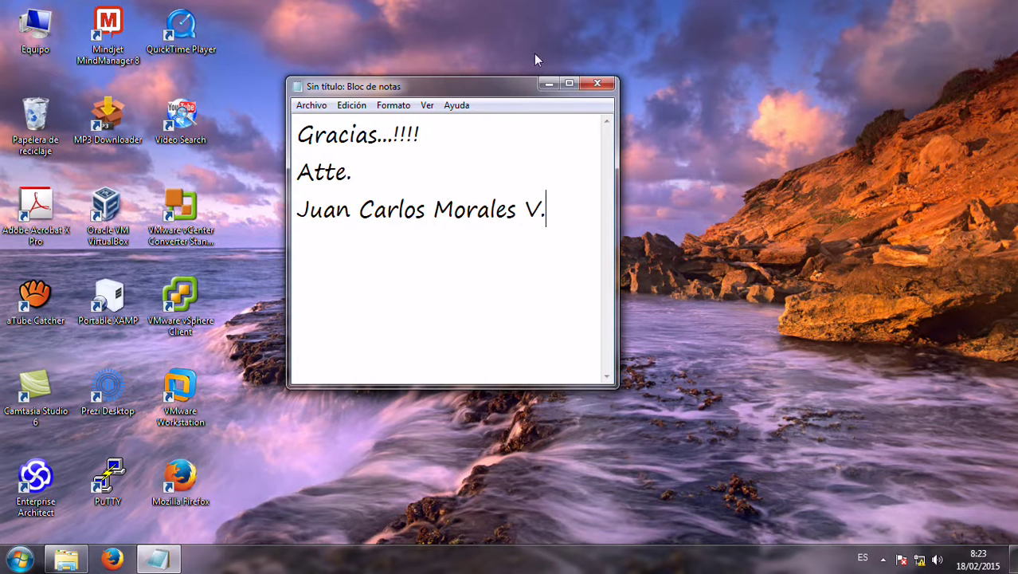
click(548, 84)
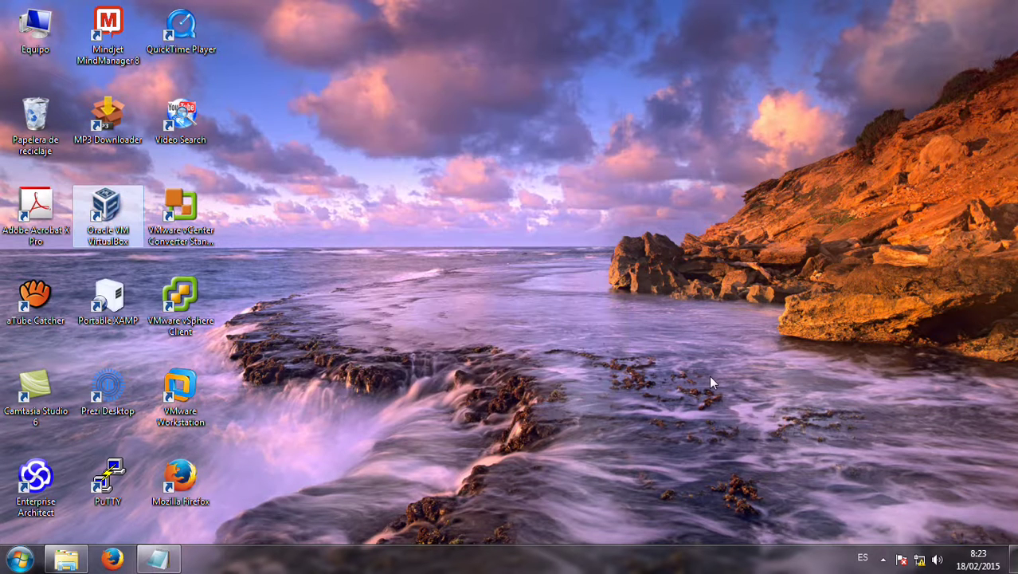